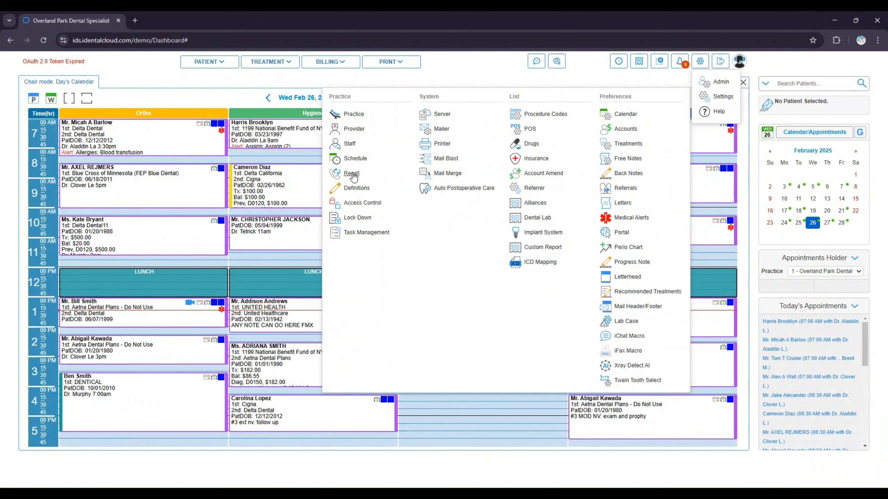
# Create a new recall type named Cleaning with a 1-year interval and description 1 year cleaning
pyautogui.click(352, 174)
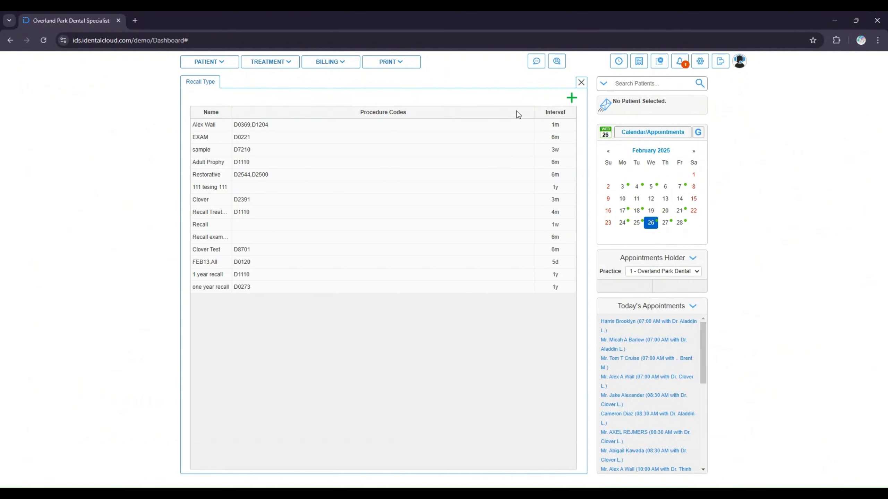
pyautogui.click(572, 97)
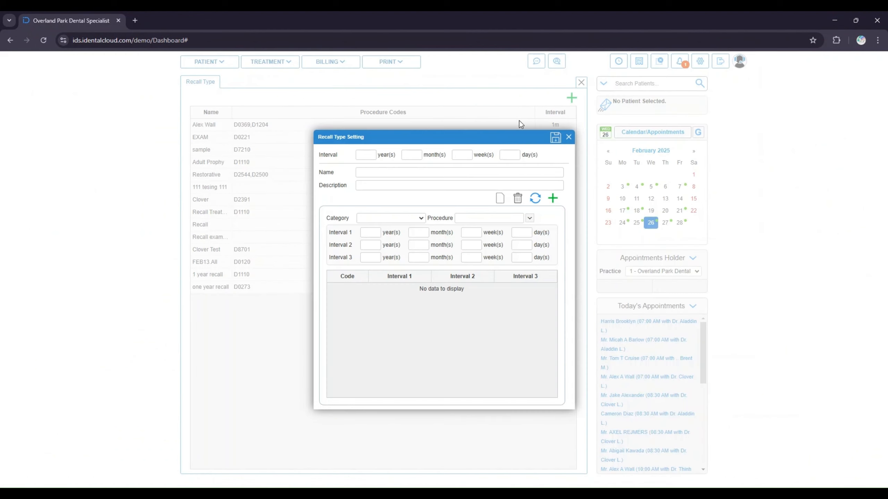
pyautogui.click(376, 157)
pyautogui.click(376, 173)
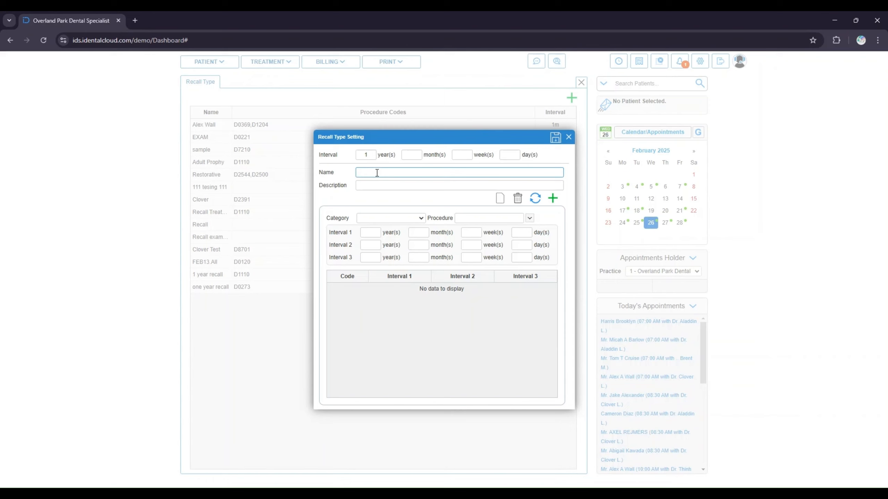
pyautogui.write('Cleaning')
pyautogui.press('Tab')
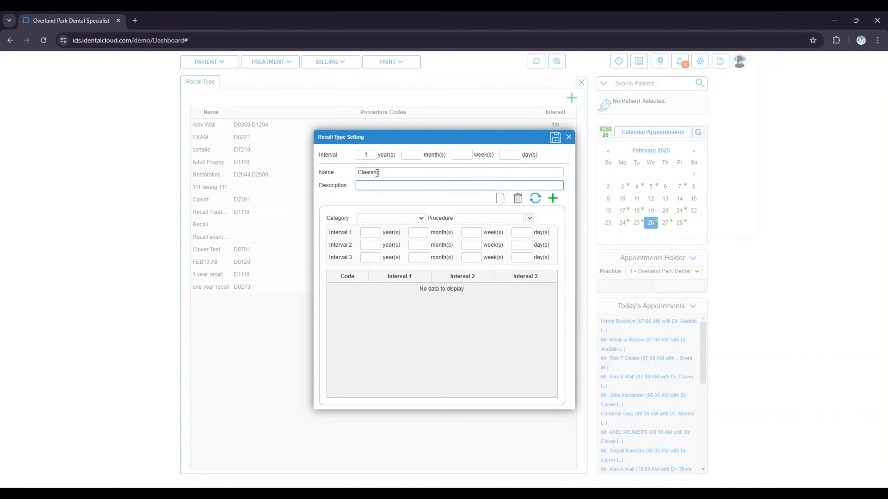
pyautogui.write('1 year cleaning')
# Add procedure D0120 under the Preventive category to the Cleaning recall type and save it
pyautogui.click(487, 219)
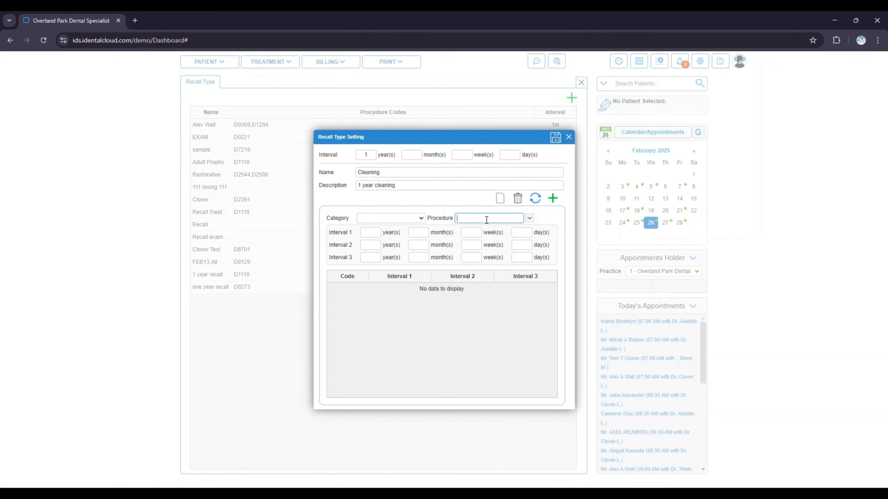
pyautogui.write('0120')
pyautogui.click(530, 219)
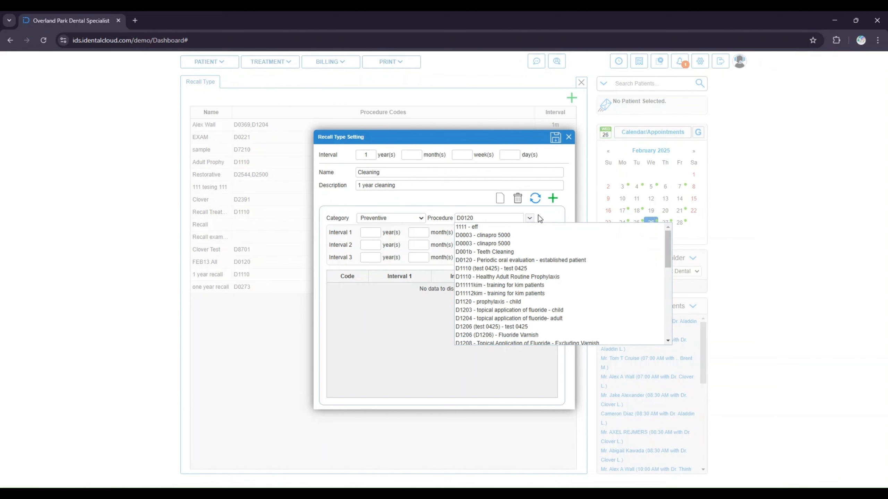
pyautogui.click(538, 215)
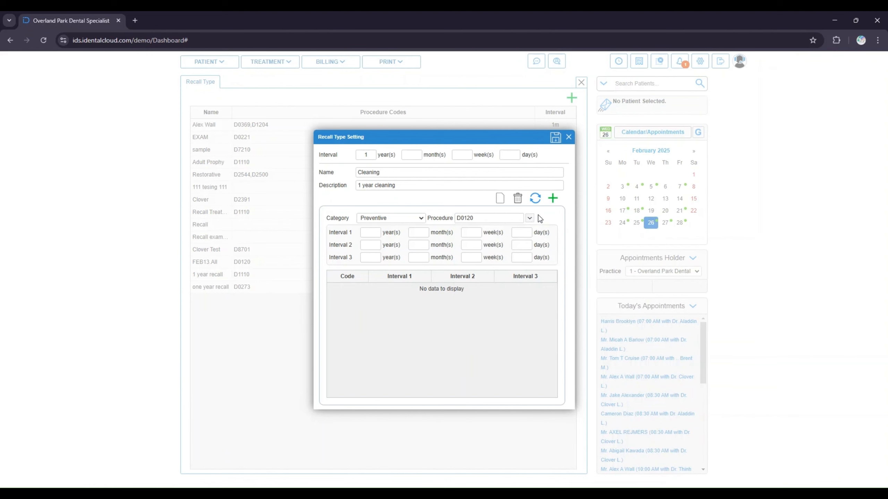
pyautogui.click(553, 199)
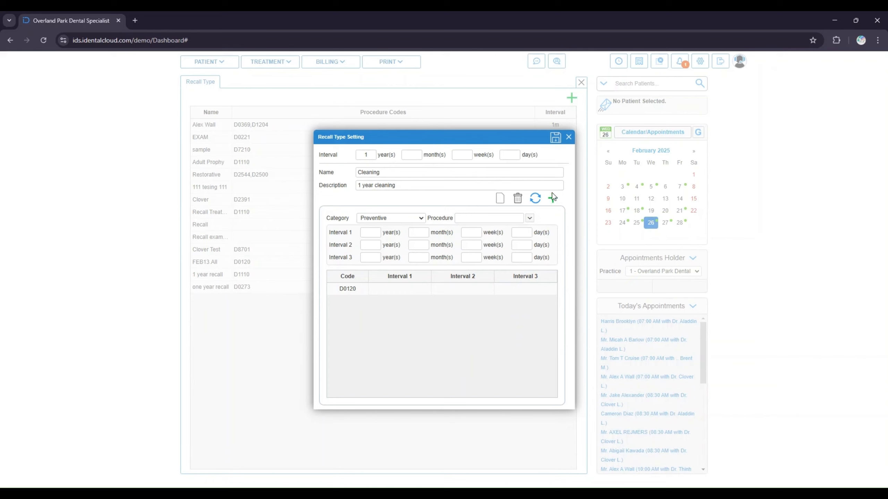
pyautogui.click(555, 136)
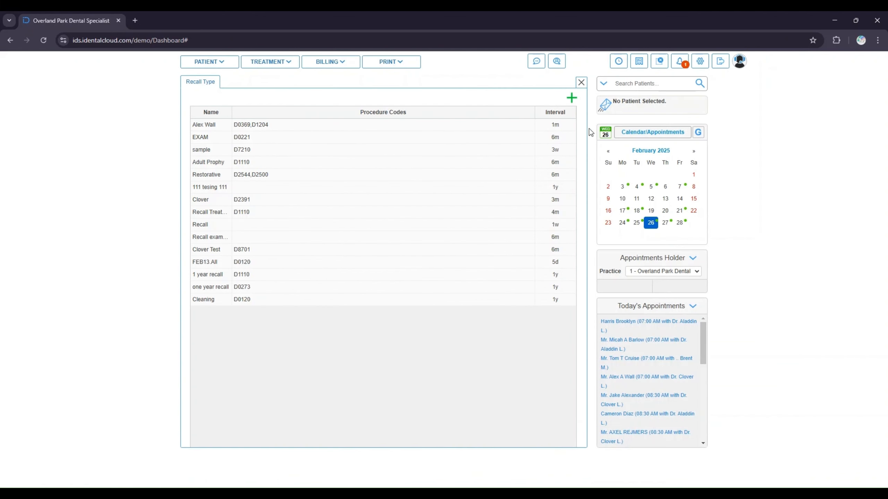
# Edit the Cleaning recall type to a 2-year interval with description 2 year cleaning, and save
pyautogui.click(604, 134)
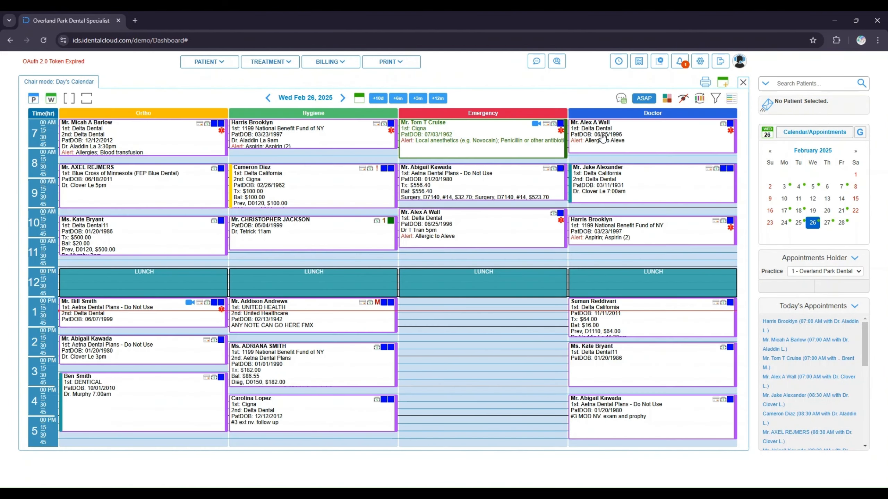
pyautogui.click(706, 60)
pyautogui.click(720, 97)
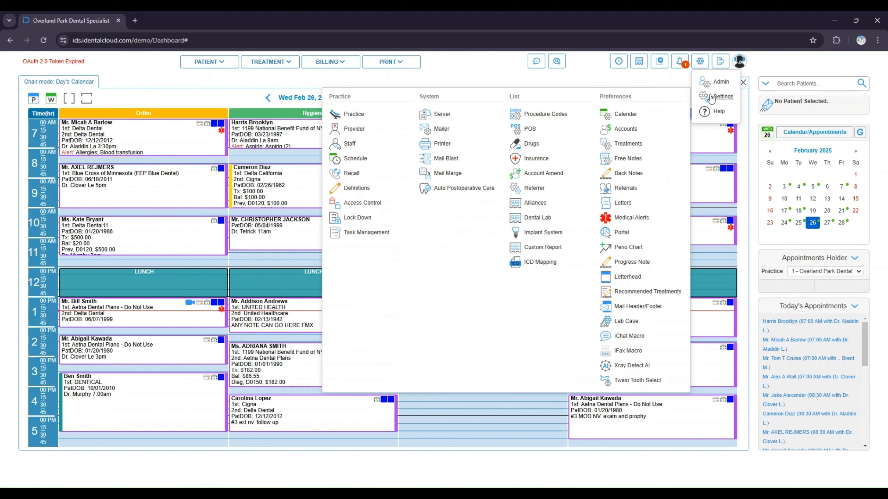
pyautogui.click(352, 173)
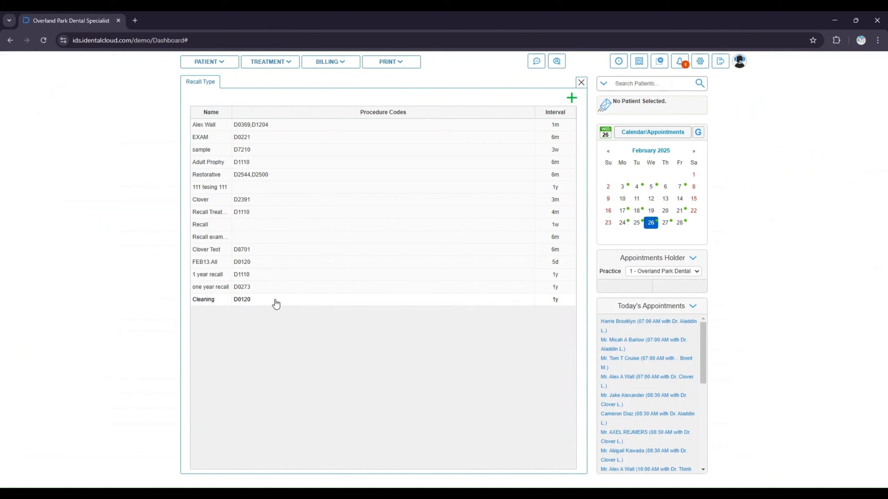
pyautogui.click(276, 304)
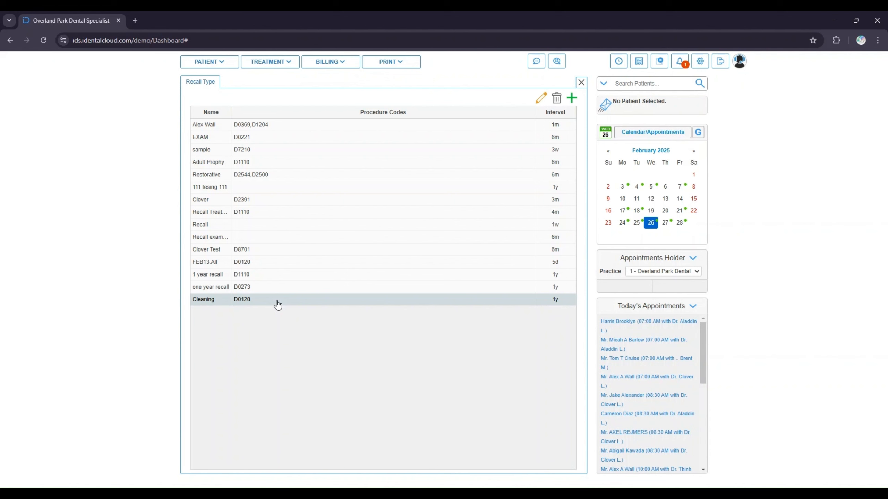
pyautogui.click(541, 99)
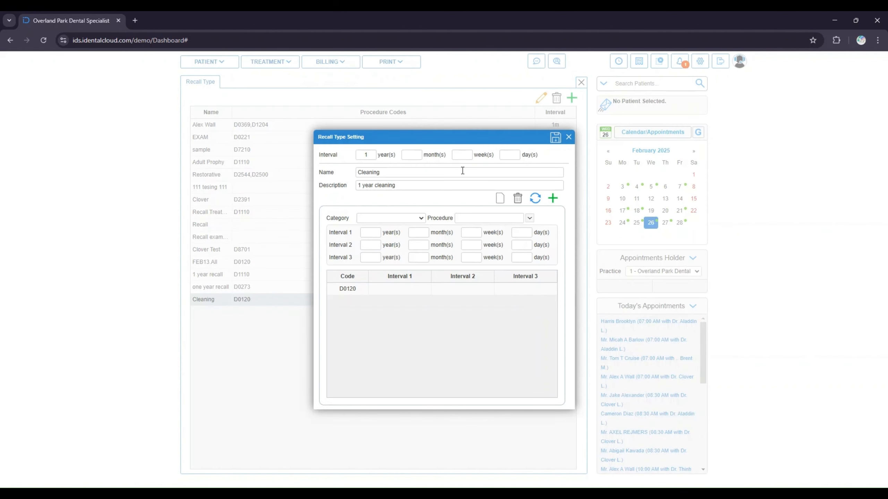
pyautogui.click(361, 184)
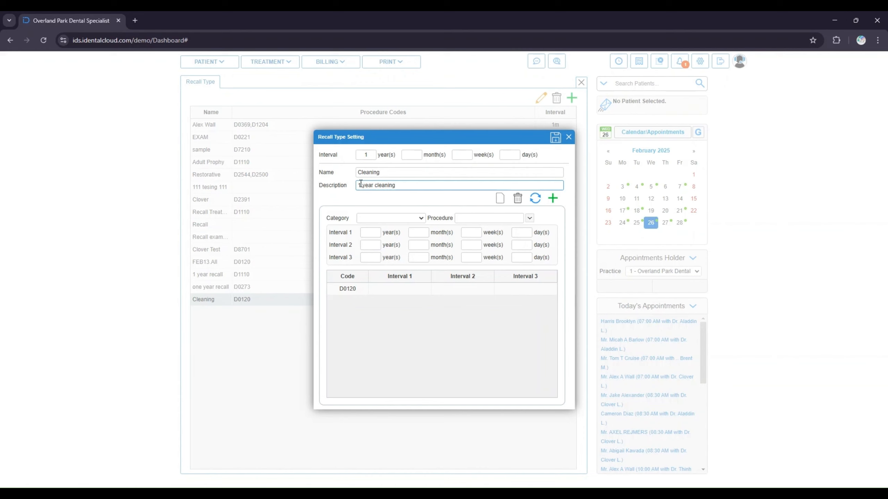
pyautogui.press('BackSpace')
pyautogui.write('2')
pyautogui.doubleClick(361, 154)
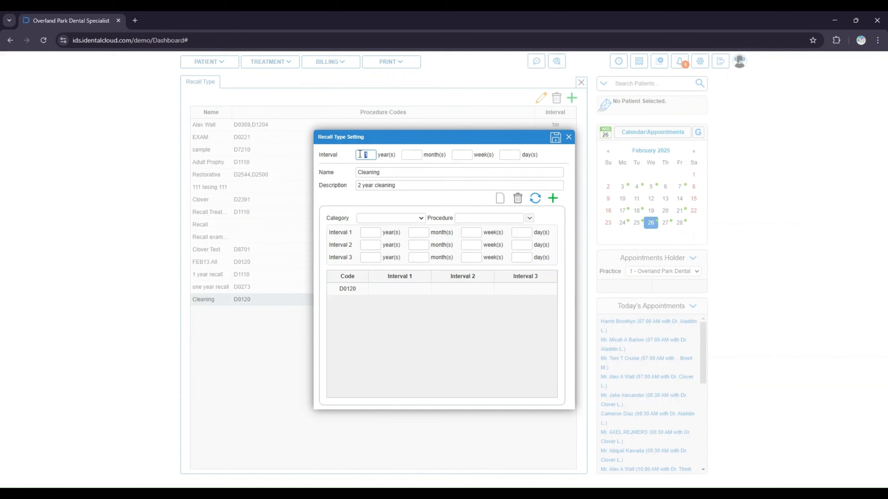
pyautogui.write('2')
pyautogui.click(554, 138)
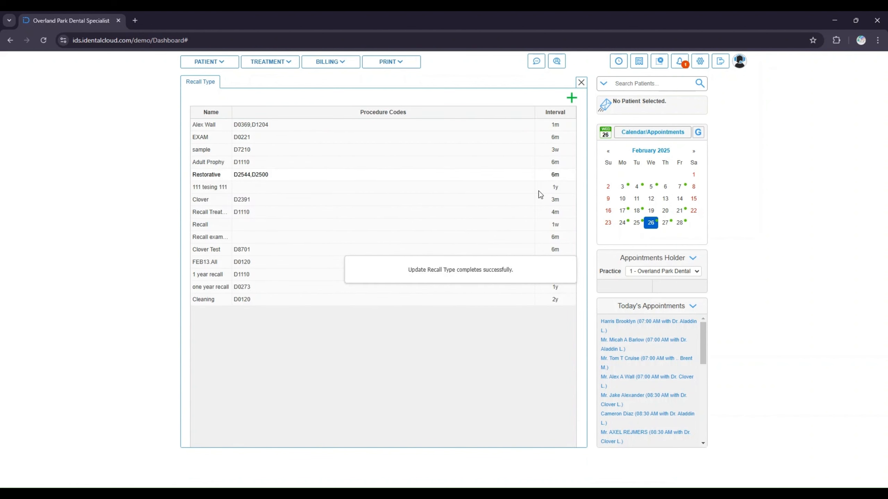
# Delete the Cleaning recall type
pyautogui.click(424, 301)
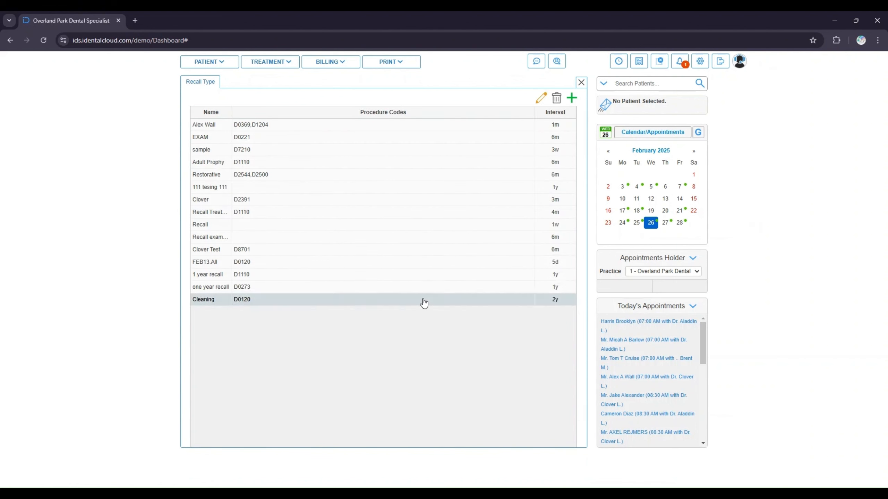
pyautogui.click(557, 99)
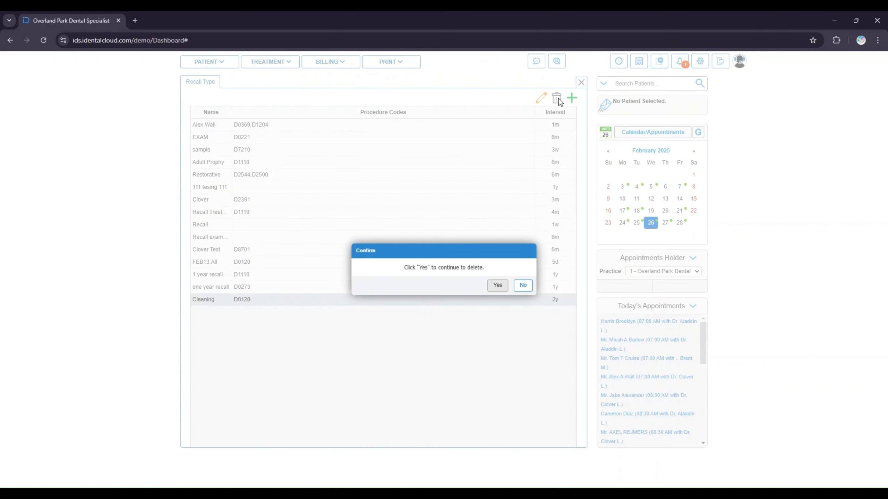
pyautogui.click(503, 287)
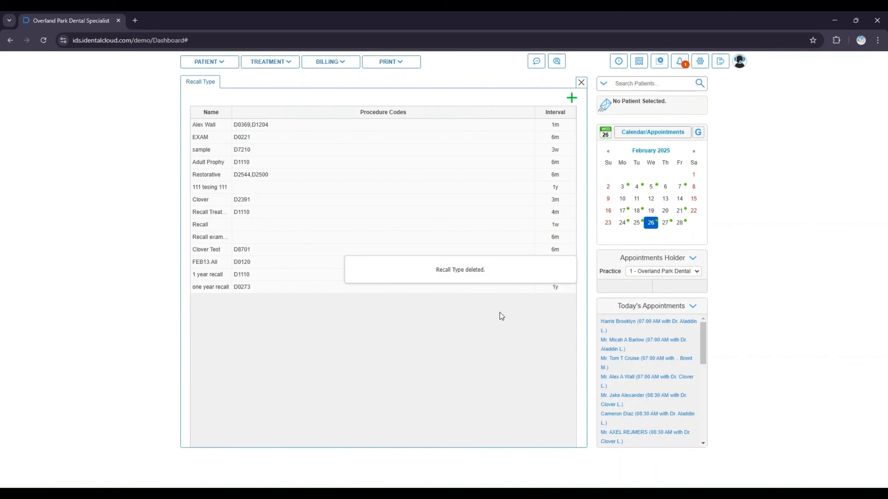
# Search patients for test and open a test patient's record
pyautogui.click(524, 274)
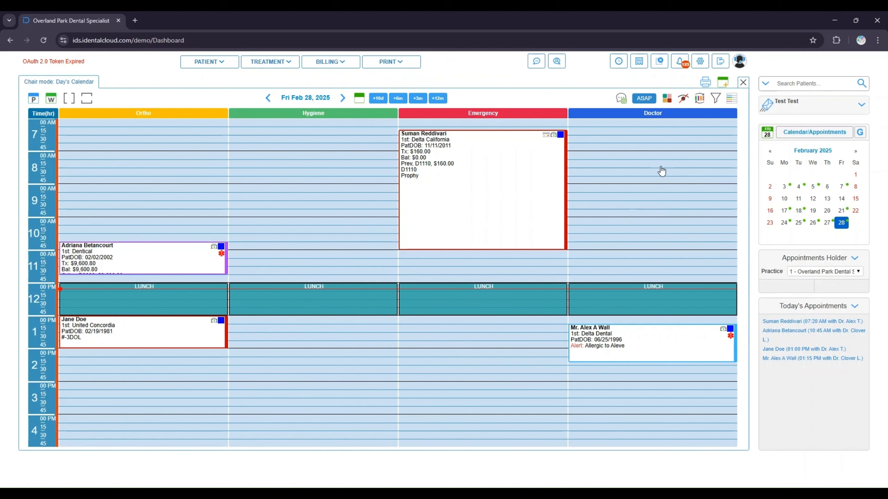
pyautogui.click(799, 86)
pyautogui.write('test')
pyautogui.press('Return')
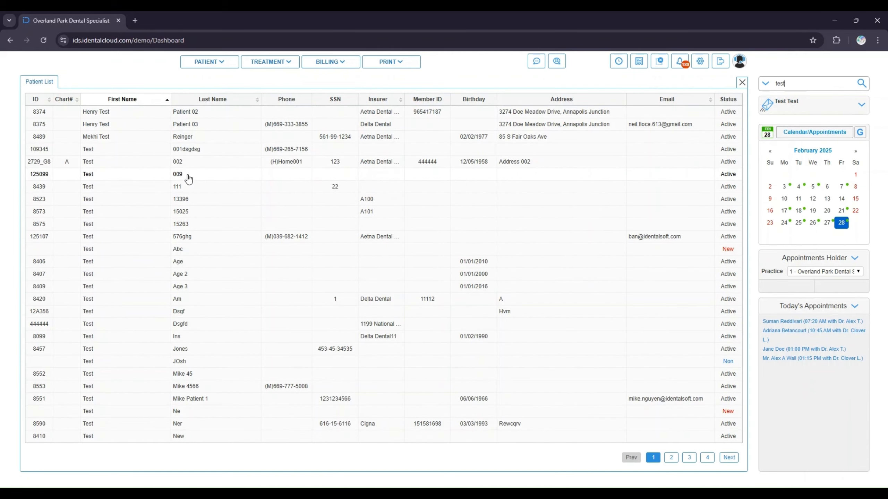
pyautogui.click(189, 176)
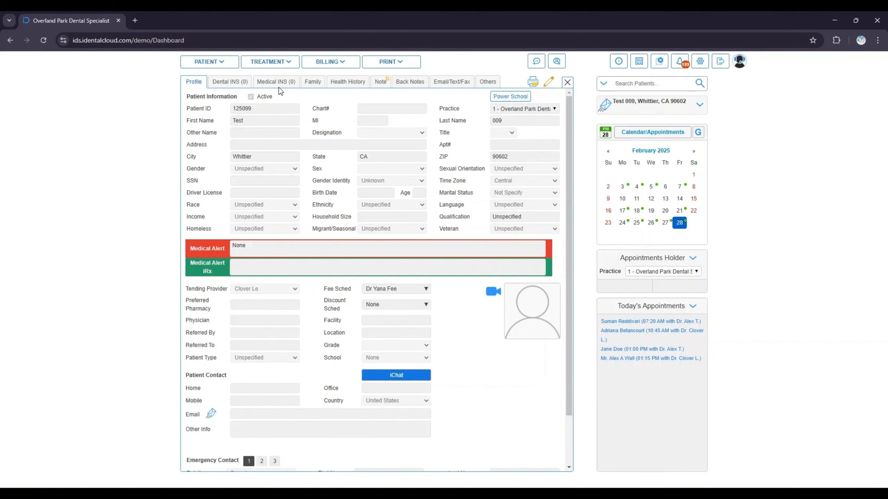
# Open the patient's treatments and complete procedure D0120, acknowledging the recall reminder
pyautogui.click(283, 65)
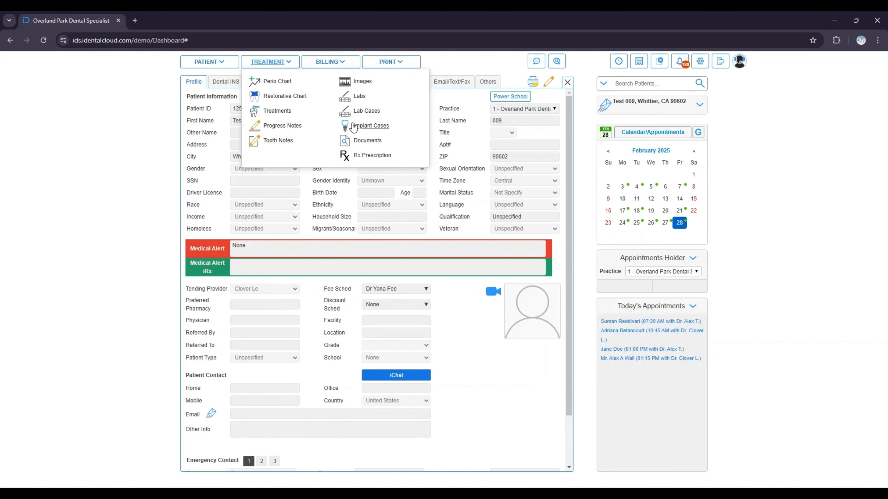
pyautogui.click(280, 113)
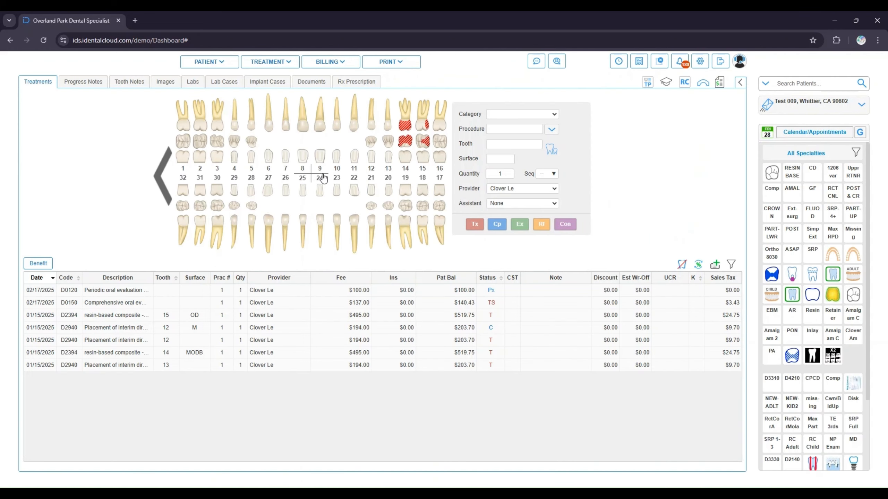
pyautogui.click(511, 129)
pyautogui.write('0120')
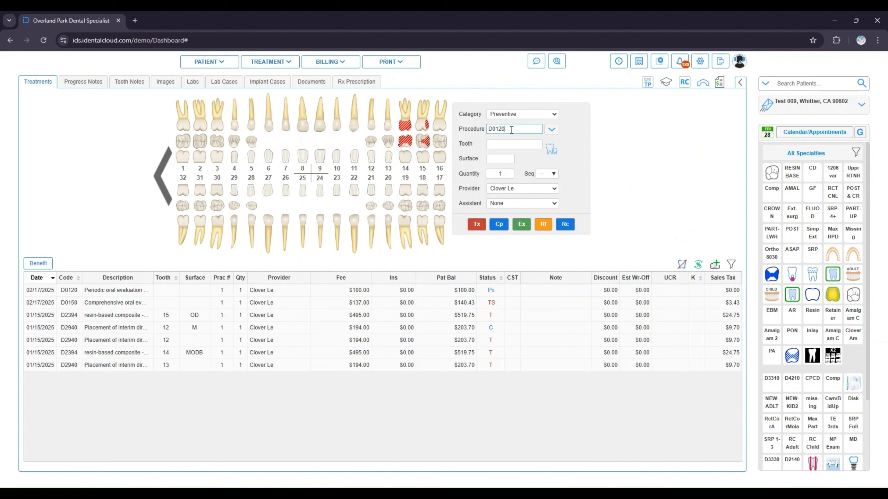
pyautogui.click(499, 225)
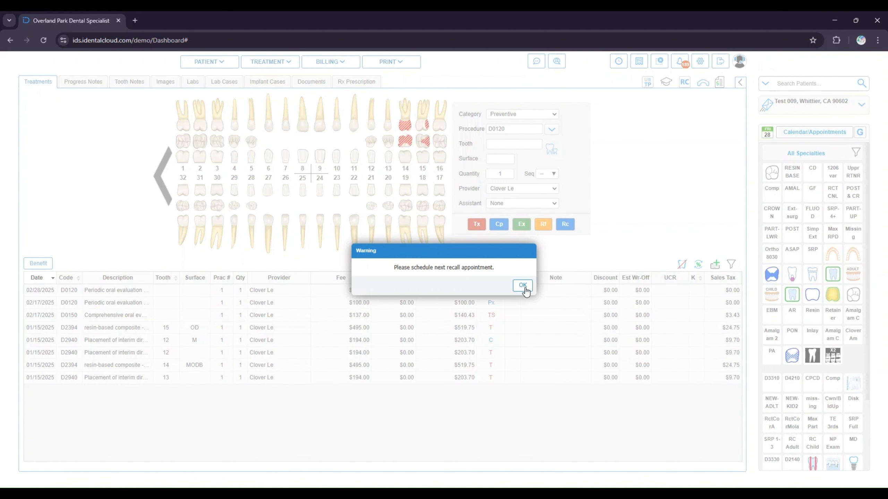
pyautogui.click(523, 285)
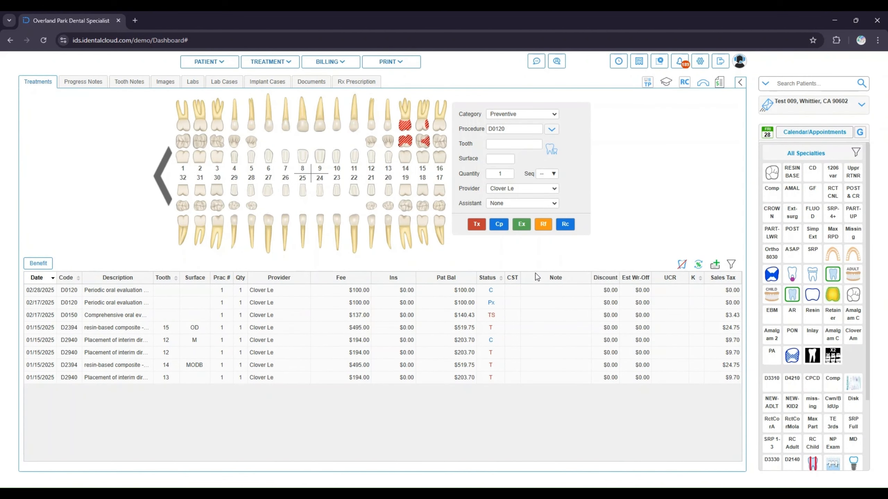
# Review the patient's recall information list
pyautogui.click(684, 82)
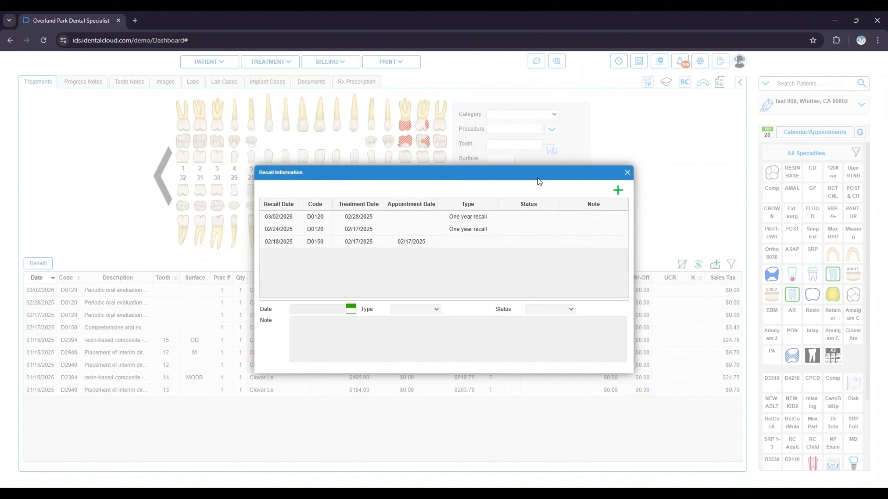
pyautogui.click(472, 219)
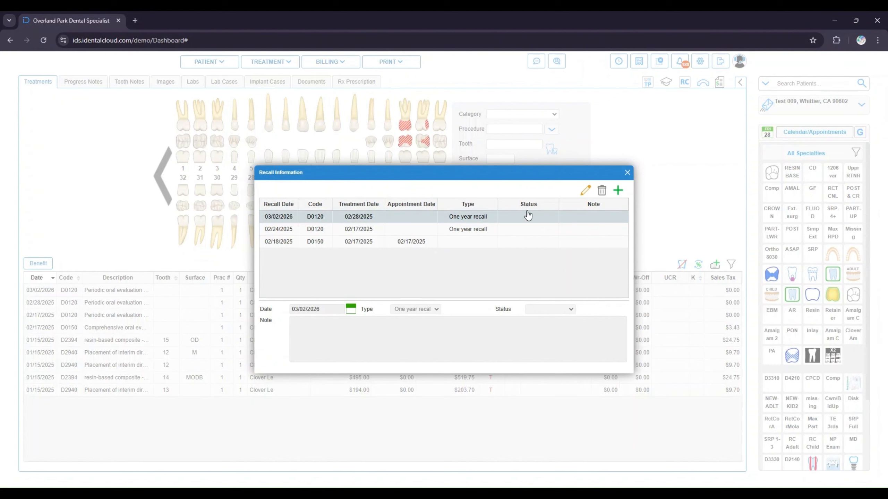
pyautogui.click(627, 173)
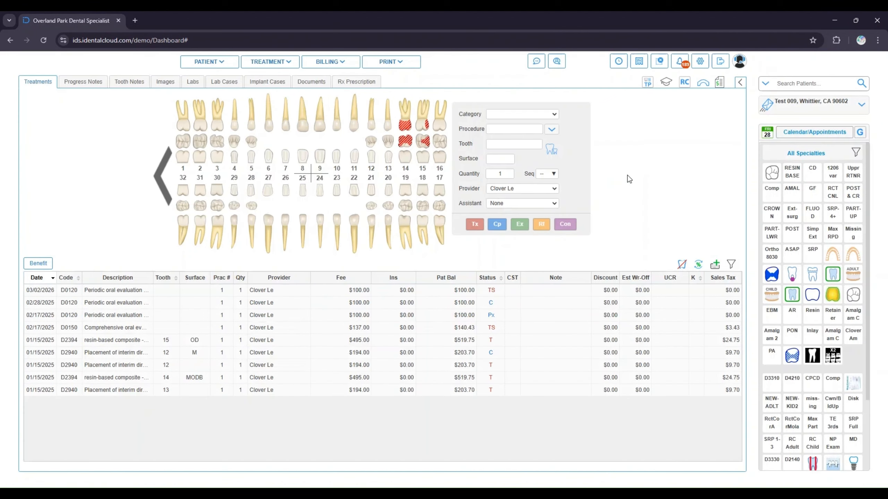
# Open the calendar and navigate the mini calendar to February 2026
pyautogui.click(767, 136)
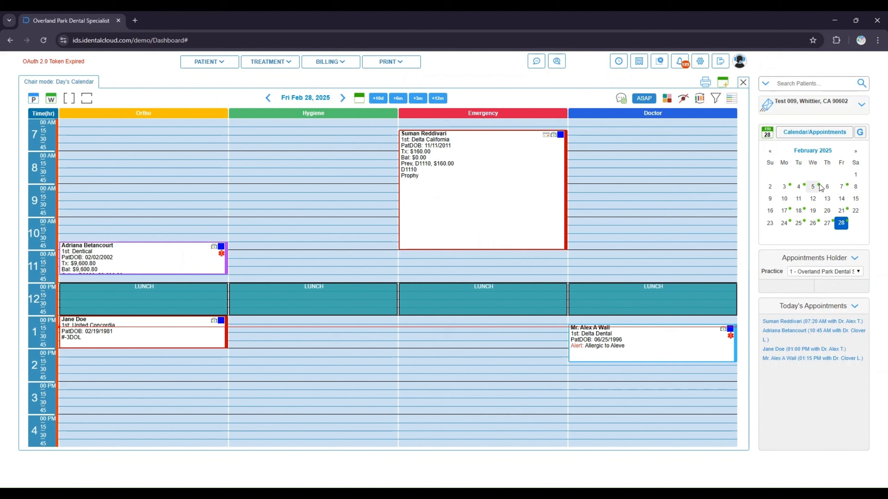
pyautogui.click(831, 156)
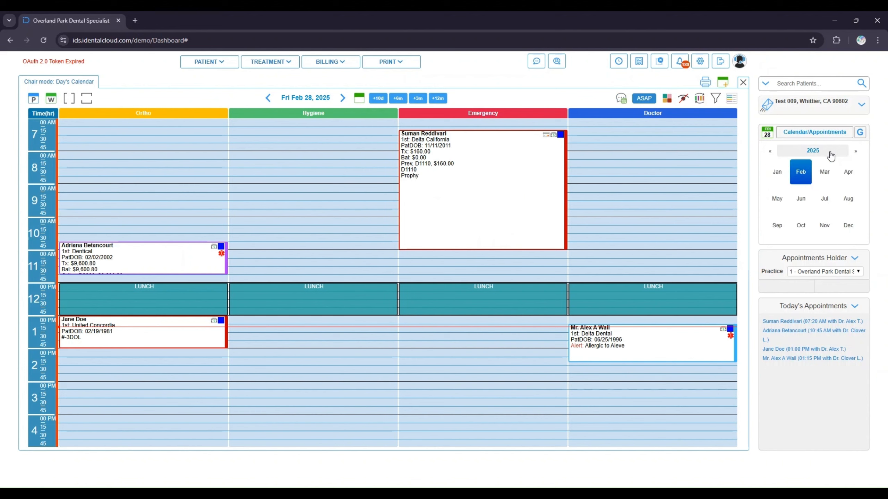
pyautogui.click(855, 151)
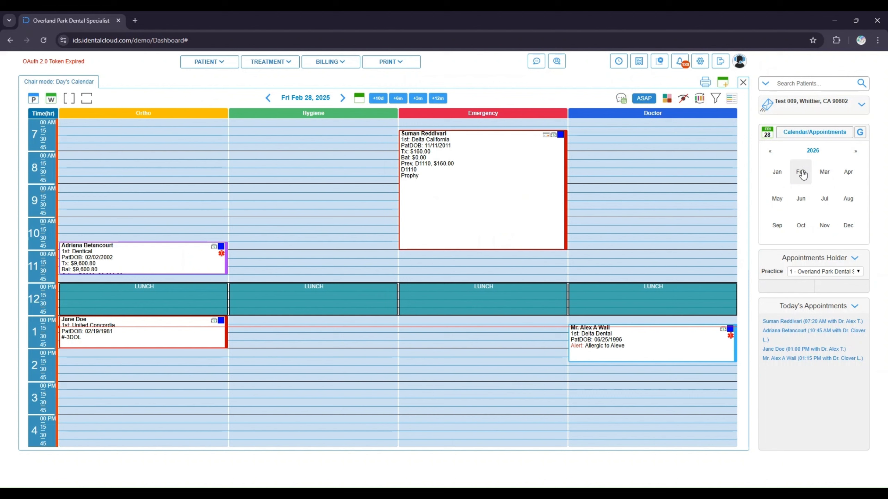
pyautogui.click(802, 173)
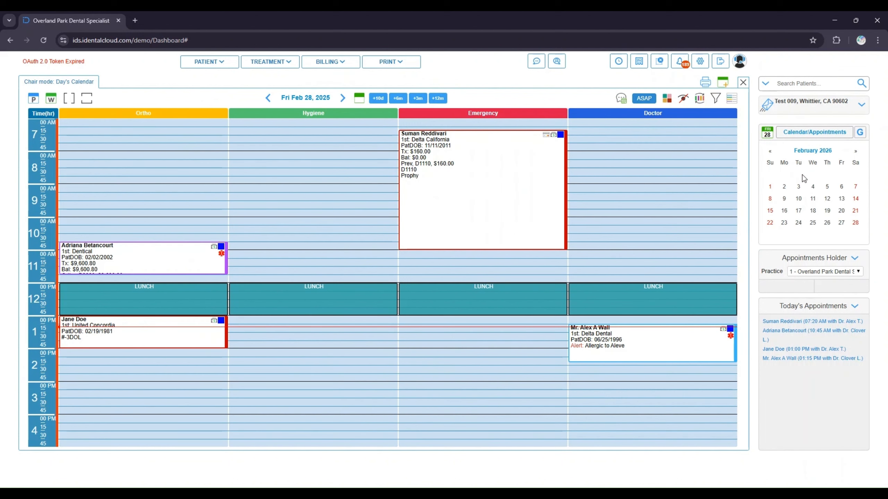
# Start an appointment for the current patient on February 27, 2026 in the Doctor chair with a 60-minute duration
pyautogui.click(845, 226)
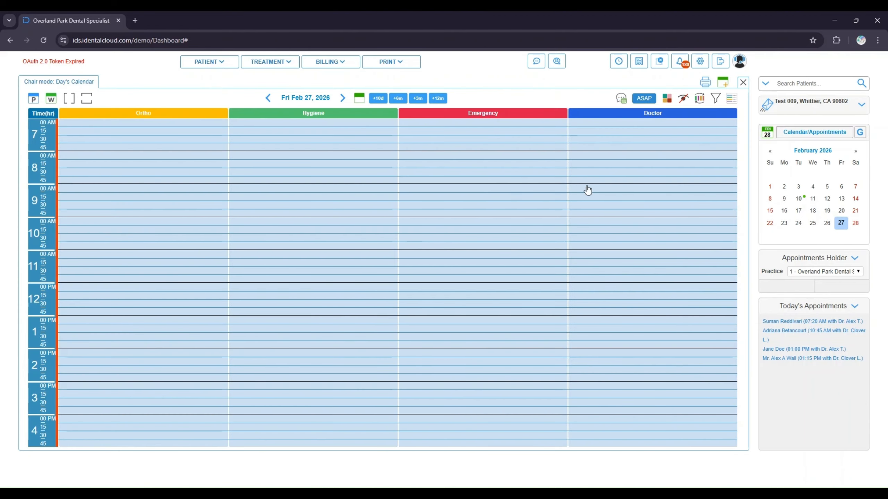
pyautogui.click(651, 125)
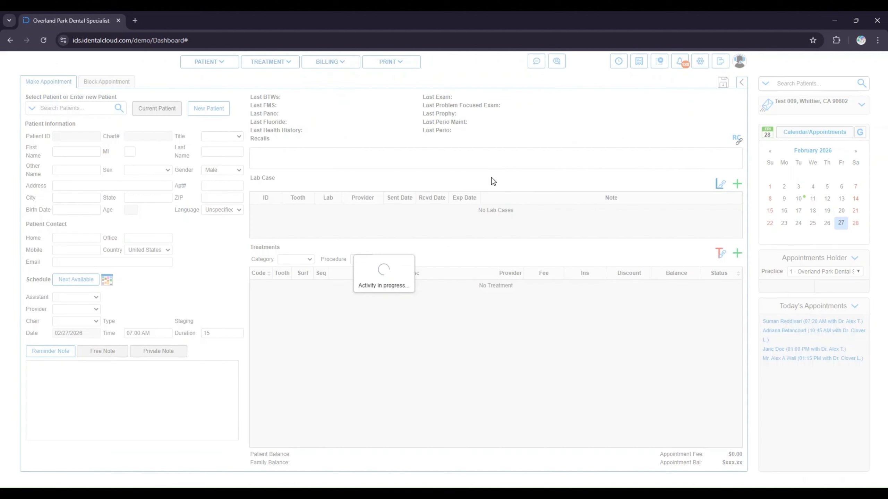
pyautogui.click(170, 117)
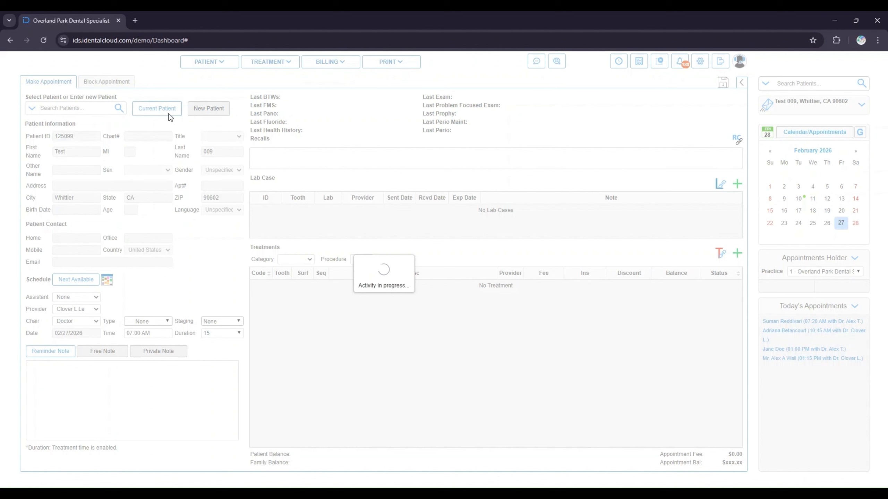
pyautogui.click(219, 334)
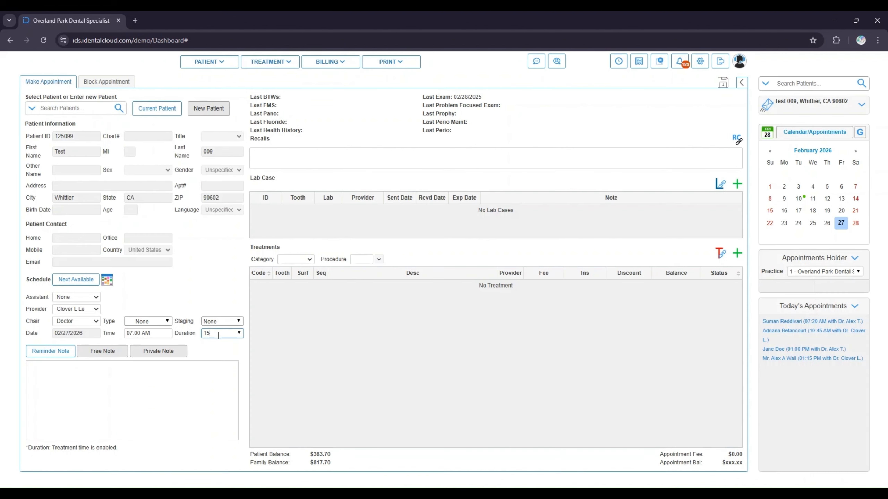
pyautogui.click(239, 334)
pyautogui.click(222, 381)
pyautogui.click(356, 260)
# Attach the 03/02/2026 one-year recall for D0120 to the appointment and save it
pyautogui.click(737, 140)
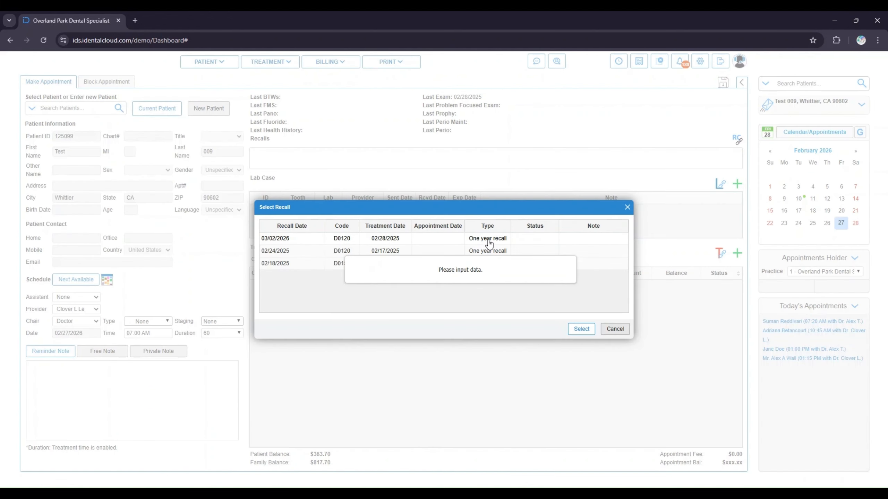
pyautogui.click(488, 242)
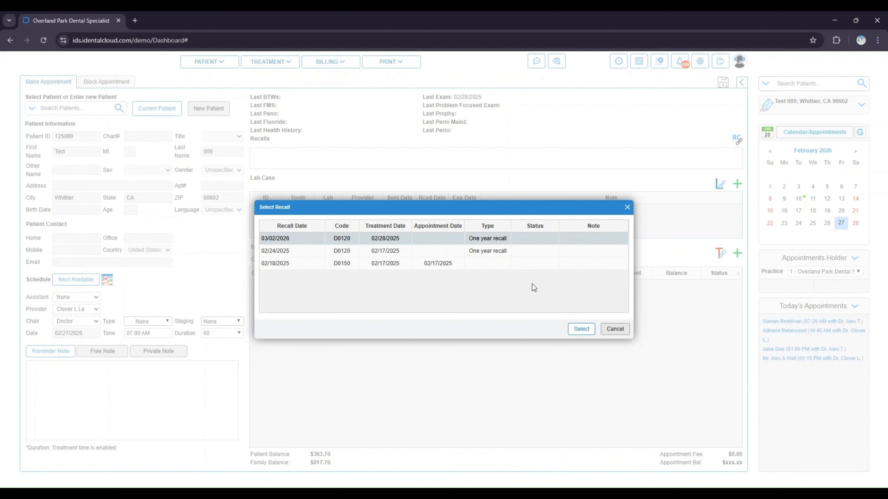
pyautogui.click(581, 329)
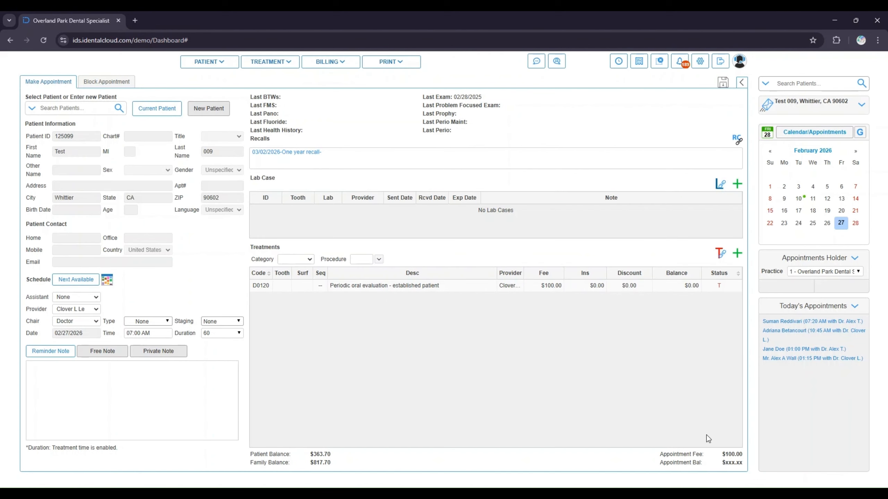
pyautogui.click(722, 84)
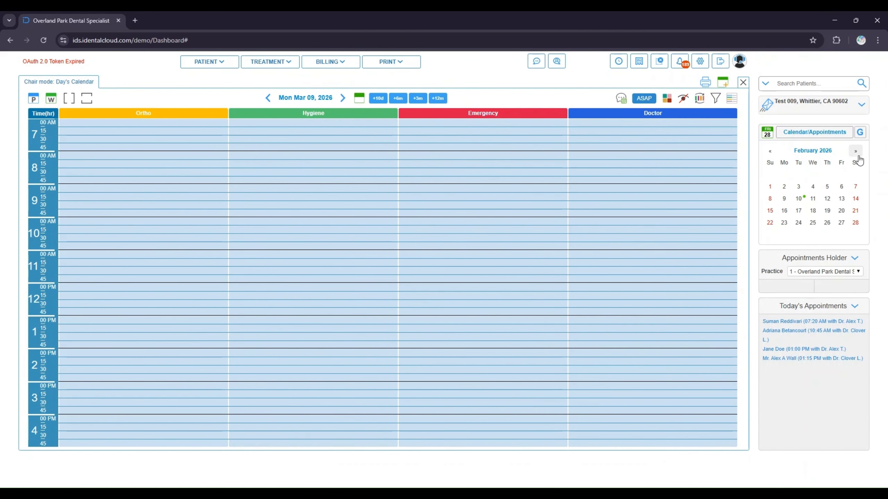
# Book an appointment for the current patient on March 9, 2026 at 7:00 AM in the Doctor chair with procedure D0120, then review its details
pyautogui.click(856, 152)
pyautogui.click(787, 199)
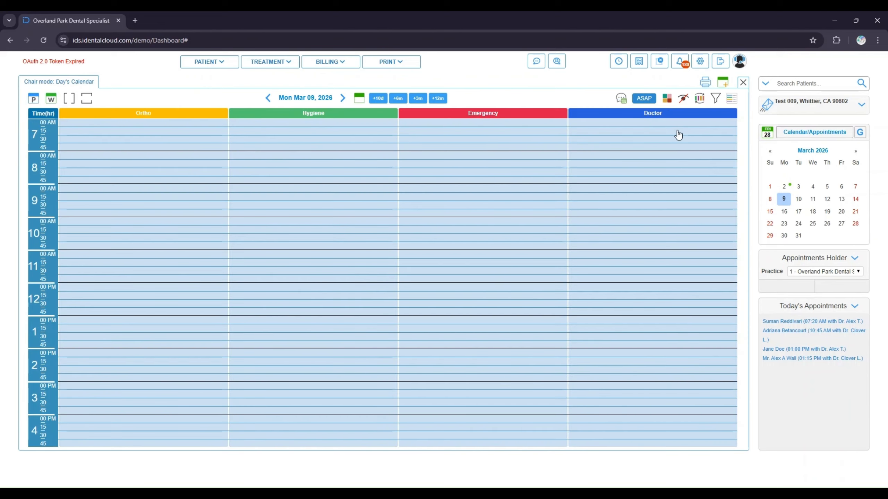
pyautogui.doubleClick(674, 127)
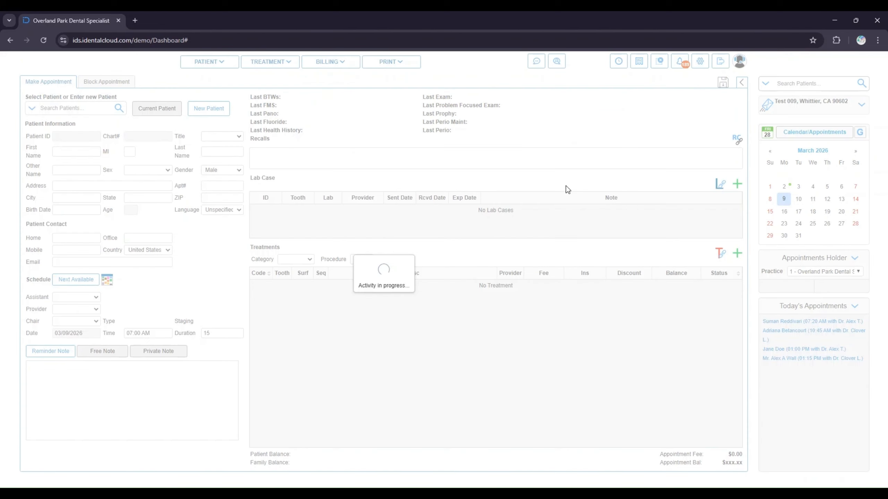
pyautogui.click(145, 111)
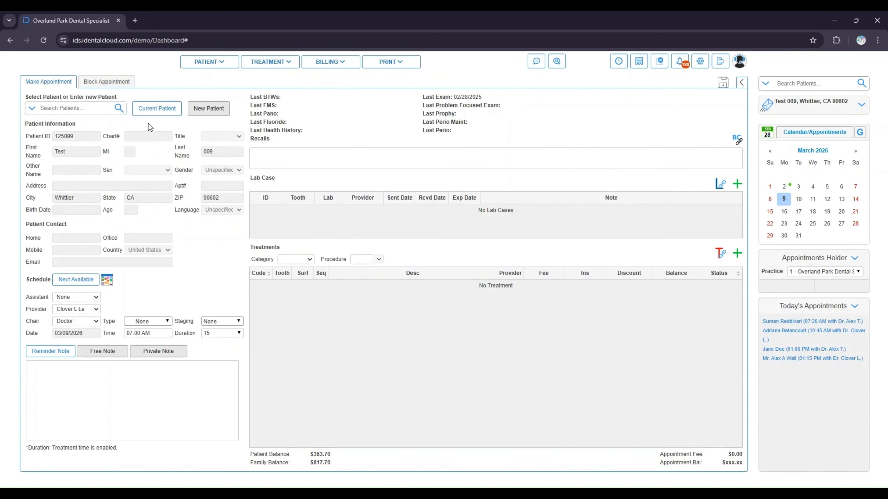
pyautogui.click(360, 259)
pyautogui.write('0120')
pyautogui.click(737, 254)
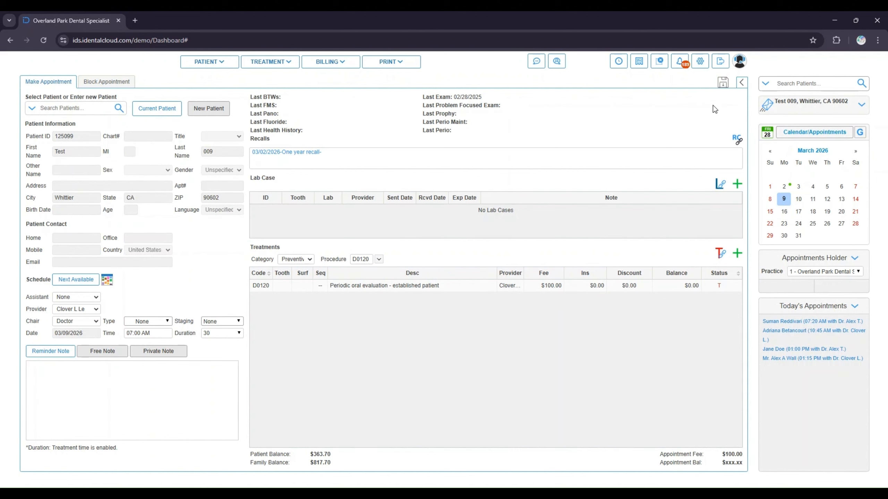
pyautogui.click(722, 82)
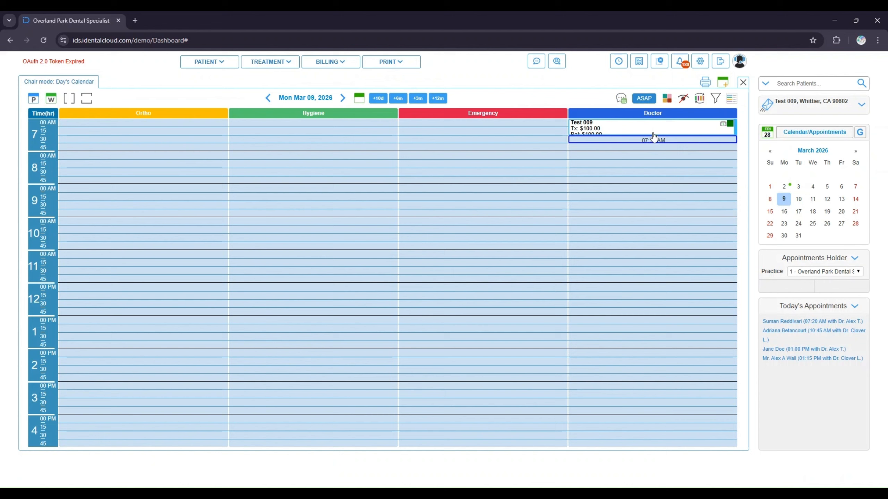
pyautogui.click(653, 137)
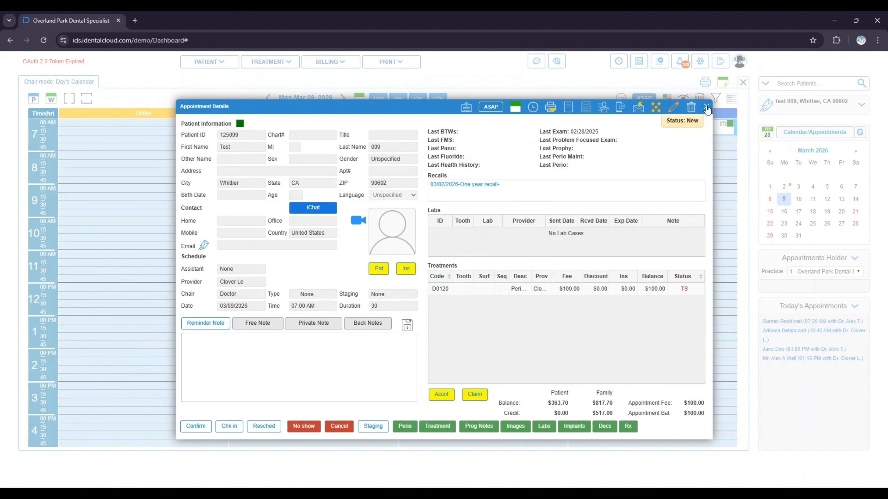
pyautogui.click(705, 108)
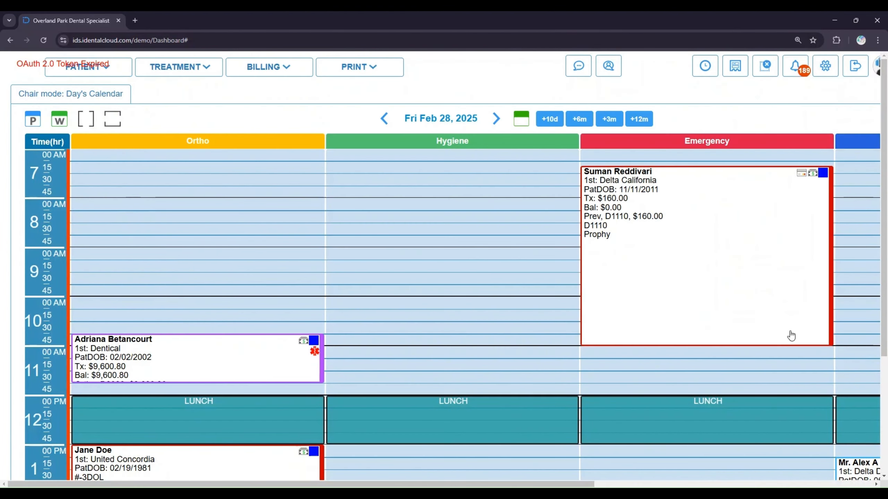
# Open the recall list report and search recalls from January 01, 2020 to February 28, 2025
pyautogui.moveTo(360, 70)
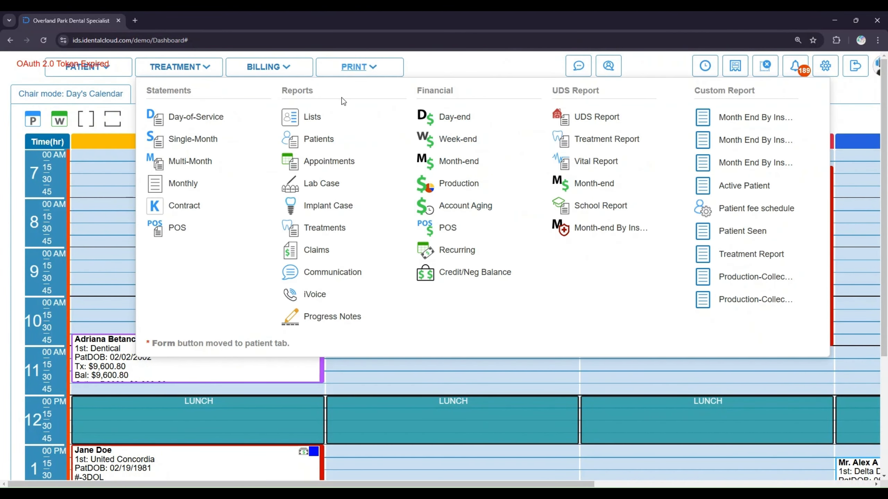
pyautogui.click(312, 118)
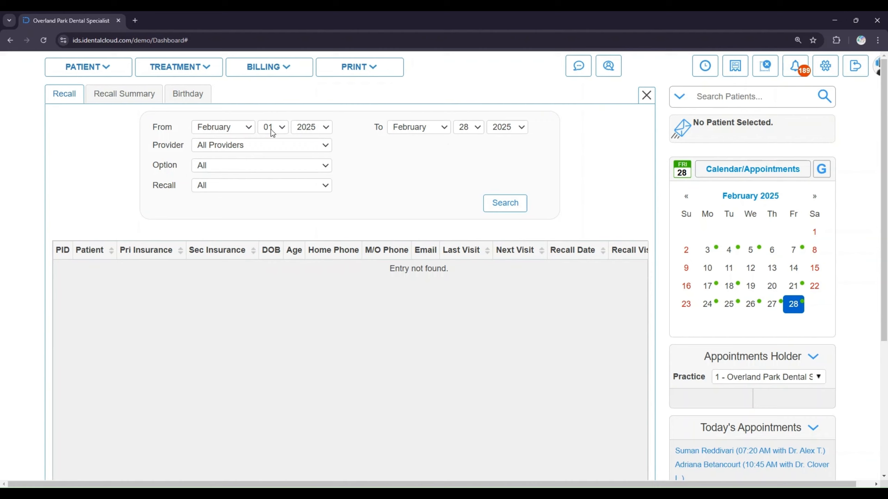
pyautogui.click(252, 130)
pyautogui.click(244, 138)
pyautogui.click(501, 211)
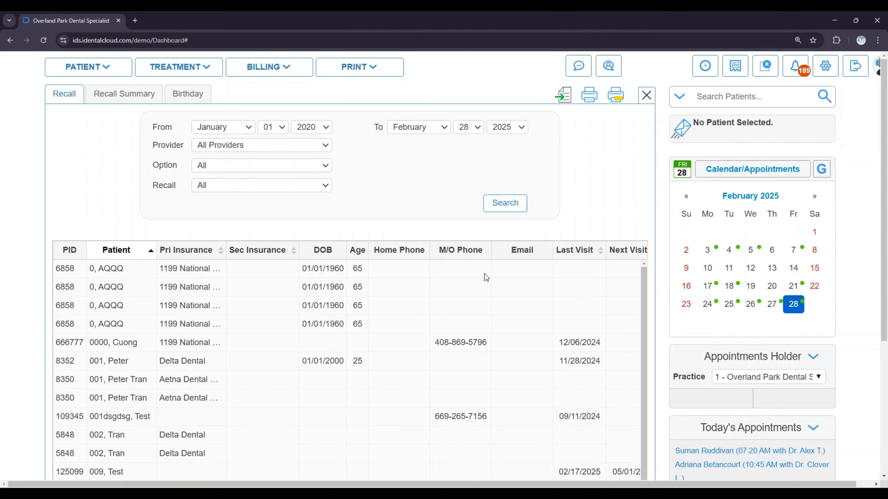
# Scroll through the recall results to examine patients' recall dates and recall types
pyautogui.scroll(-3, 489, 322)
pyautogui.scroll(-3, 491, 305)
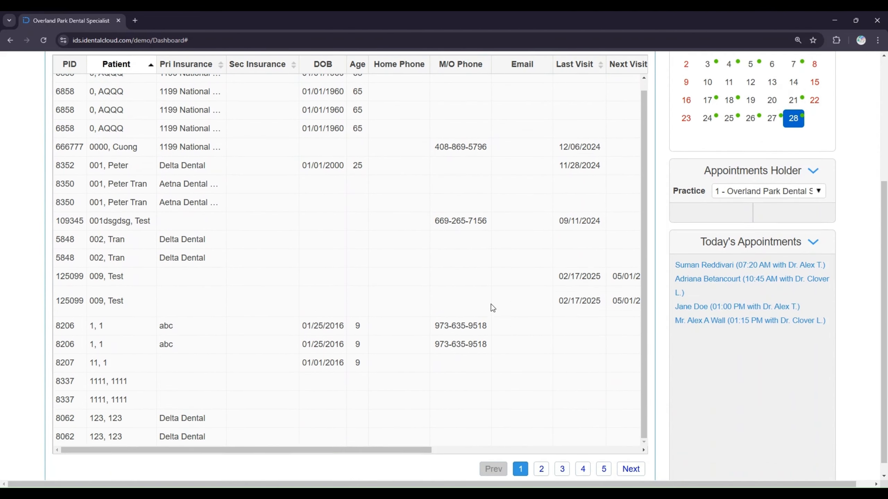
pyautogui.hscroll(10, 399, 437)
pyautogui.scroll(2, 520, 346)
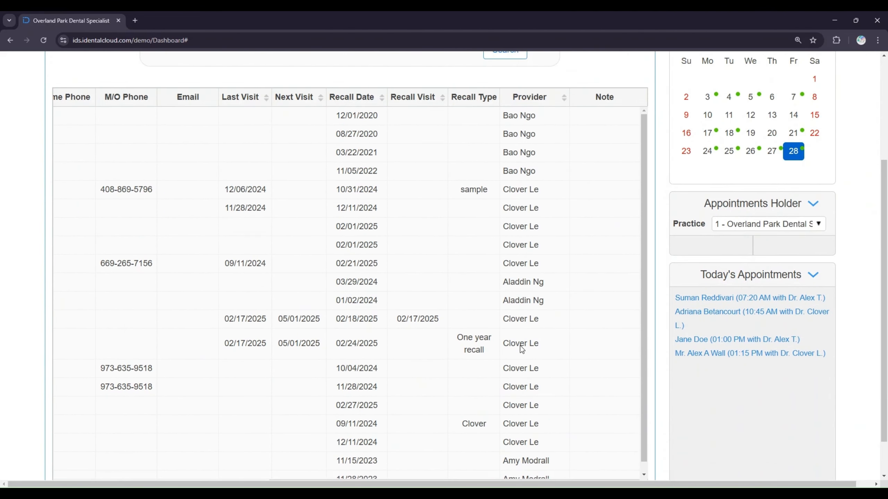
pyautogui.hscroll(-10, 428, 317)
pyautogui.scroll(4, 375, 302)
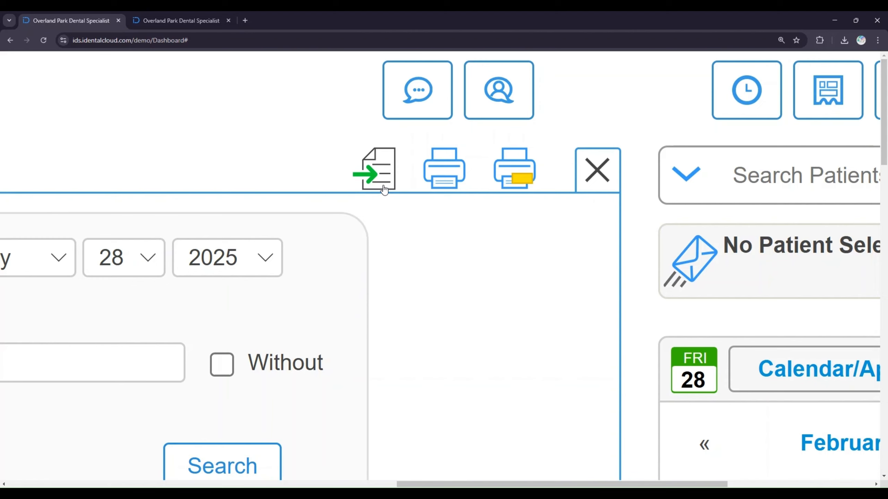
# Export the recall list to Excel and print it to the Practice 2 HP LaserJet MFP M227fdw printer
pyautogui.click(384, 190)
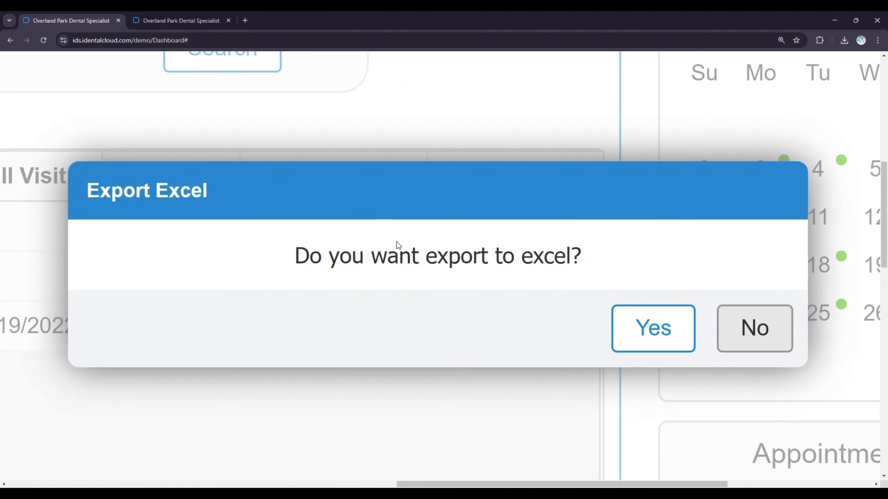
pyautogui.click(646, 333)
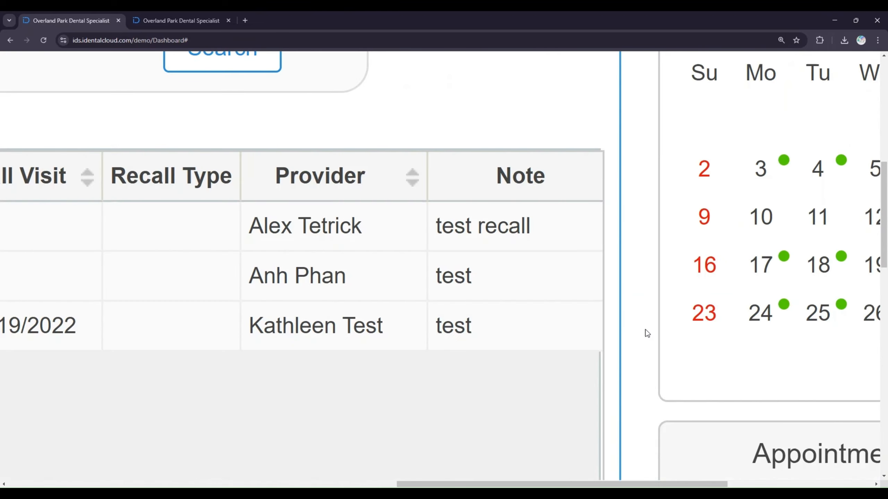
pyautogui.click(419, 124)
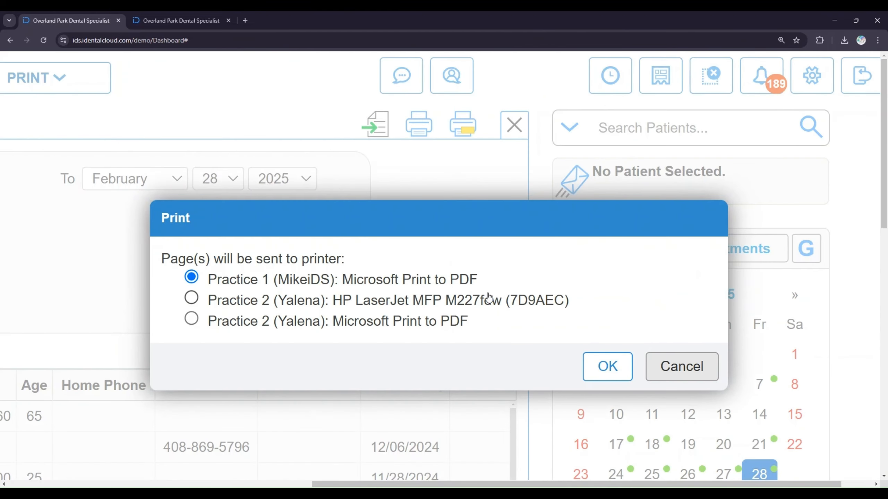
pyautogui.click(478, 304)
pyautogui.click(606, 367)
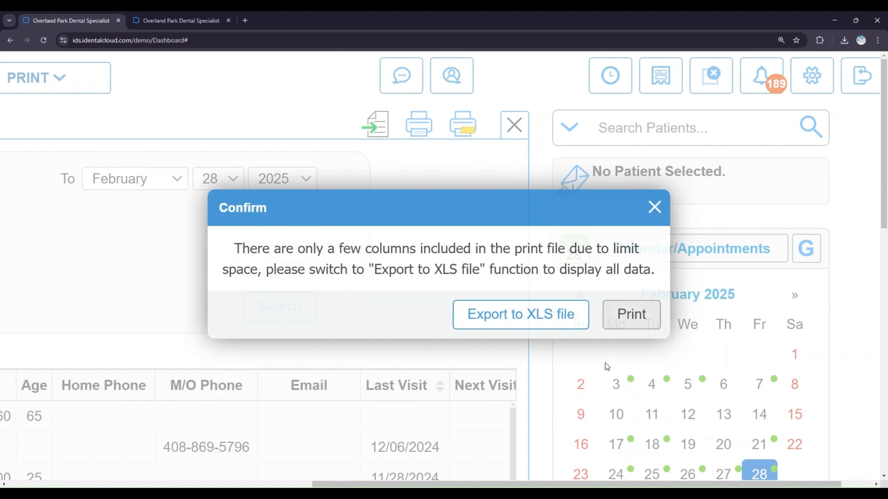
pyautogui.click(618, 307)
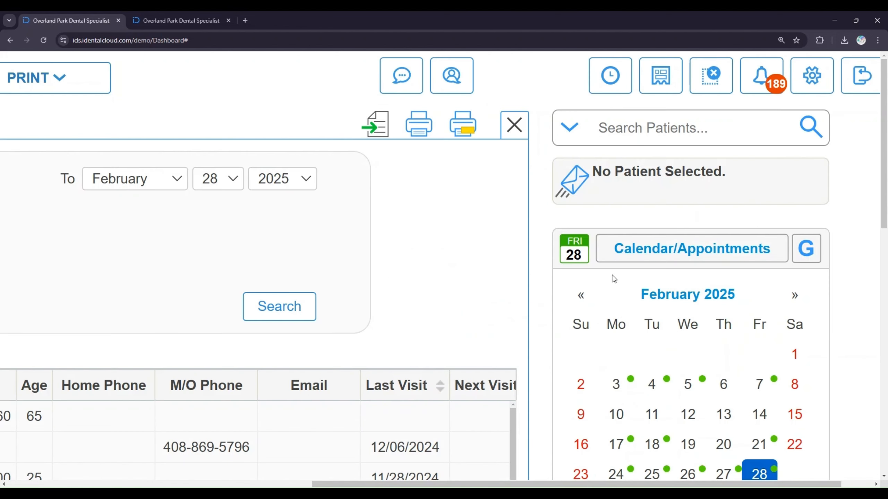
# Print the recall list with the second print option to Practice 2 Microsoft Print to PDF
pyautogui.click(471, 131)
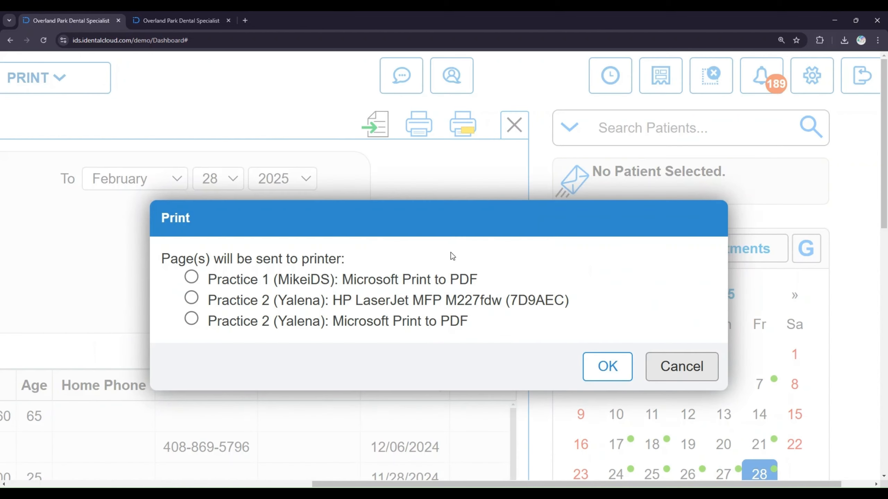
pyautogui.click(424, 325)
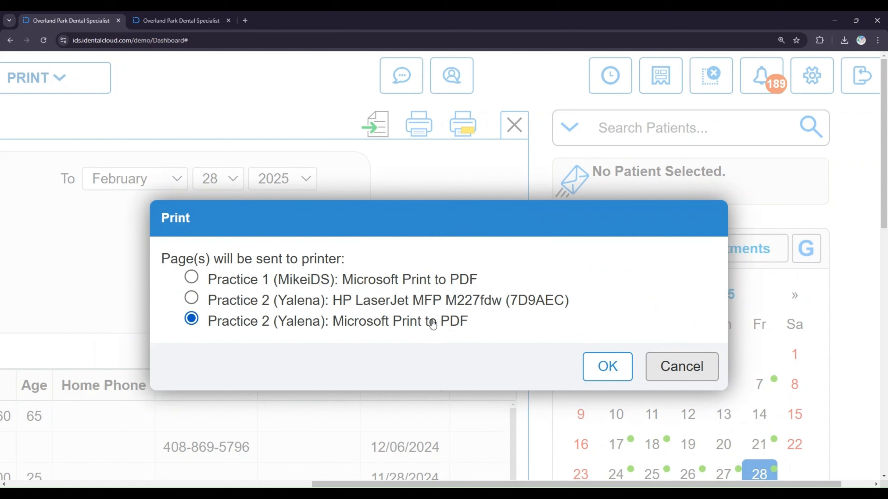
pyautogui.click(626, 366)
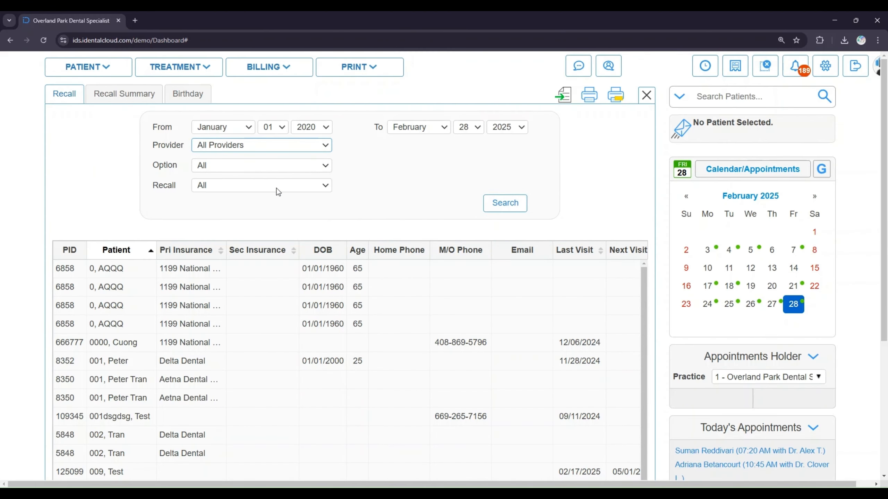
pyautogui.click(277, 189)
pyautogui.click(312, 171)
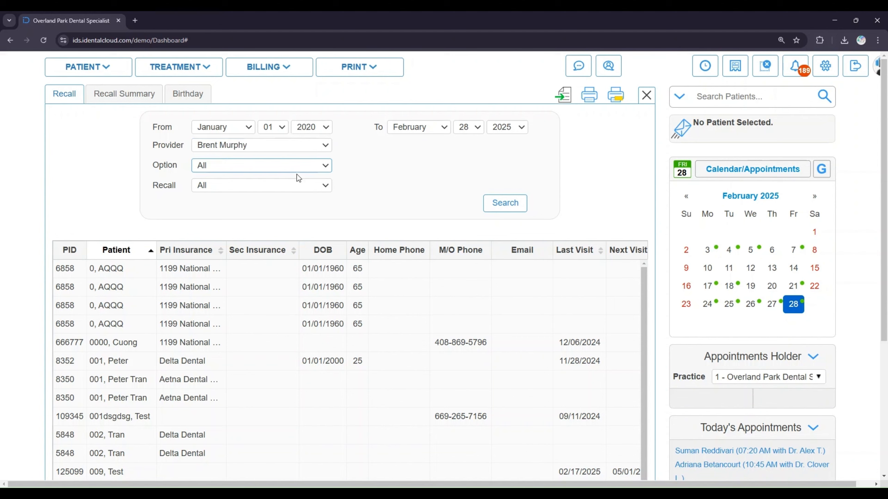
pyautogui.click(240, 198)
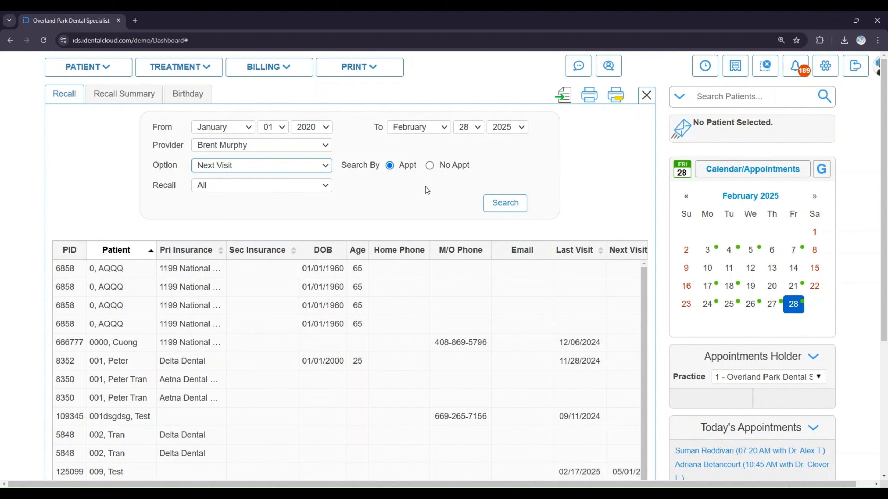
pyautogui.click(503, 204)
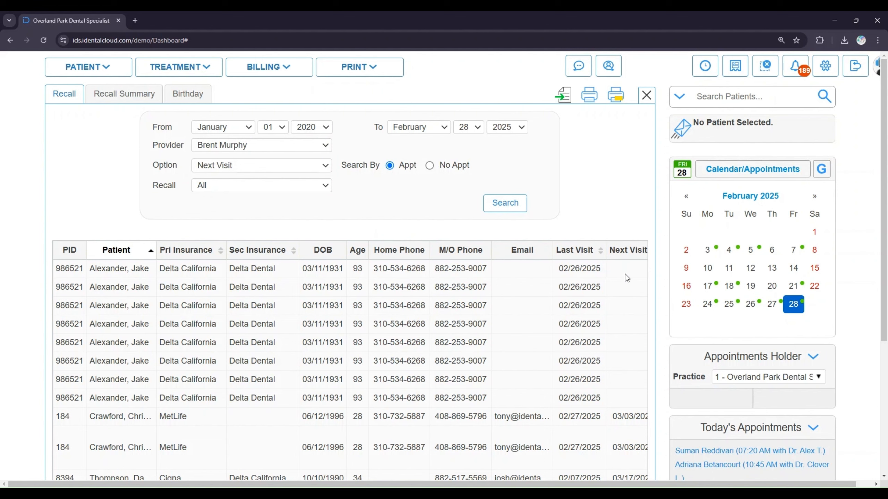
# Switch the Next Visit search to patients with No Appt and rerun the search
pyautogui.hscroll(10, 486, 296)
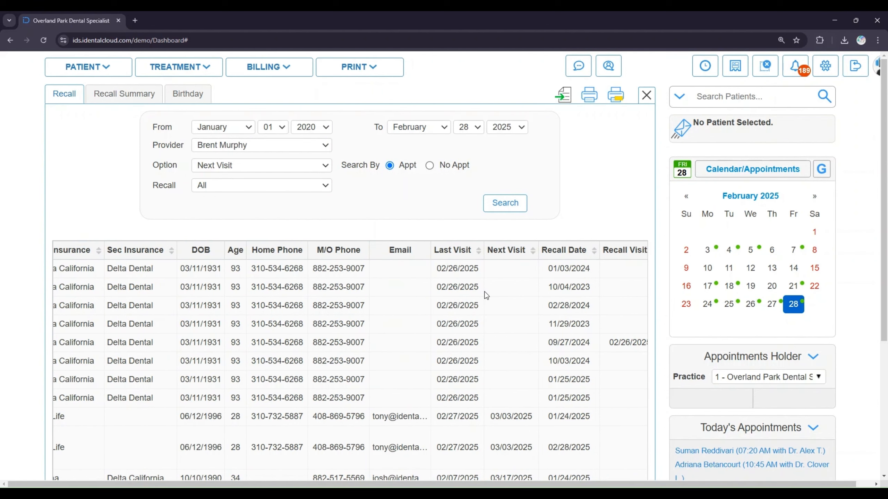
pyautogui.hscroll(-10, 484, 291)
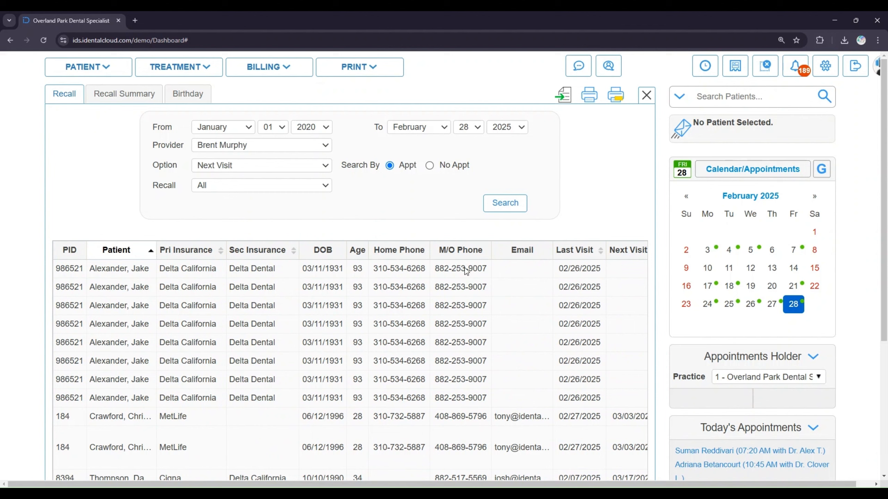
pyautogui.click(430, 166)
pyautogui.click(498, 205)
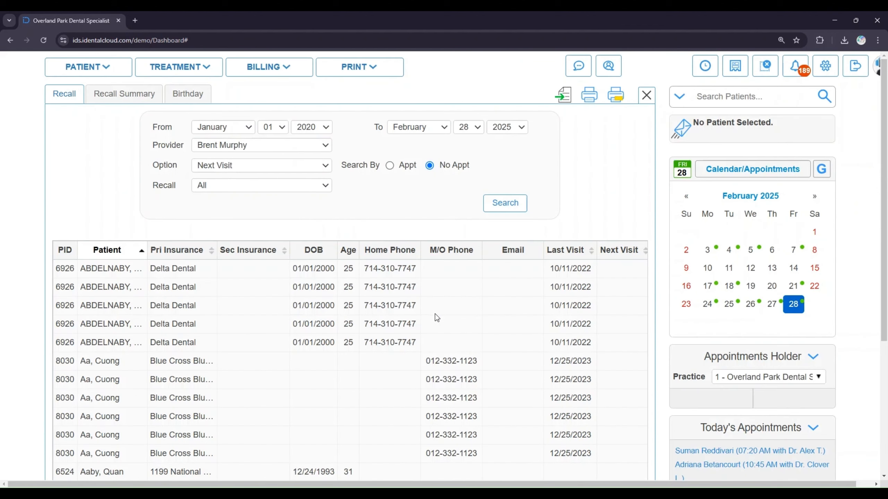
# Scroll through the No Appt results and change the recall list option to Status
pyautogui.hscroll(5, 435, 314)
pyautogui.hscroll(3, 435, 314)
pyautogui.hscroll(-10, 435, 314)
pyautogui.click(312, 167)
pyautogui.click(267, 205)
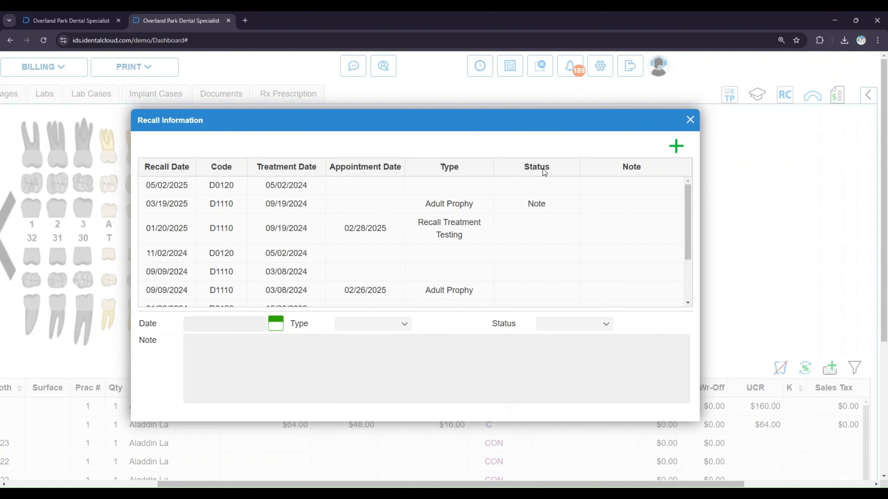
# Set the 01/20/2025 recall's status to Appt in the patient's recall information and save it
pyautogui.click(525, 239)
pyautogui.click(628, 146)
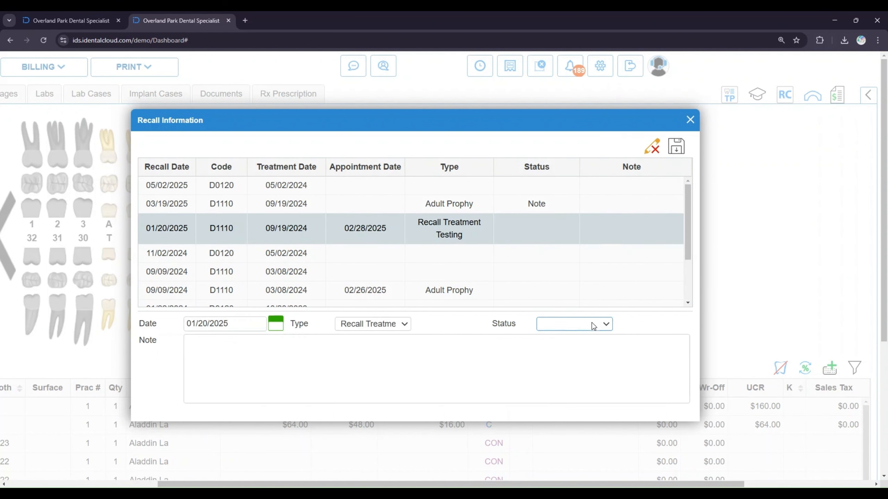
pyautogui.click(587, 348)
pyautogui.click(676, 147)
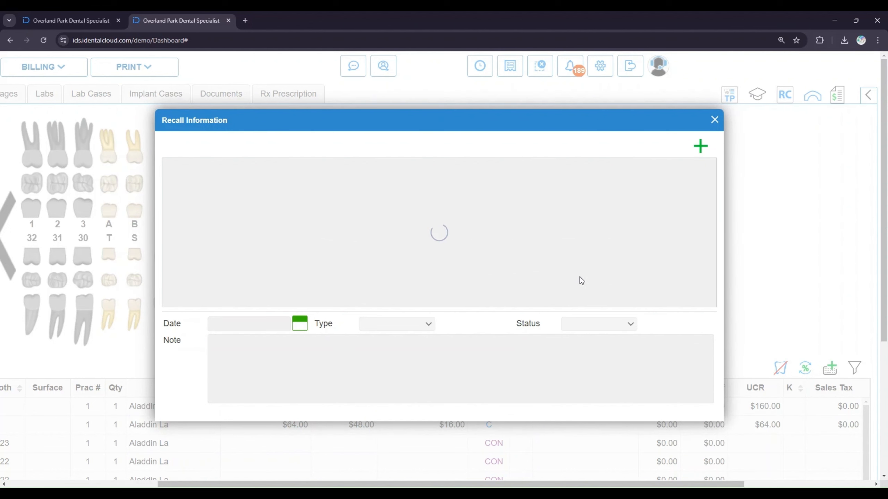
# Set the 11/02/2024 recall's status to No Contact
pyautogui.click(569, 259)
pyautogui.click(650, 145)
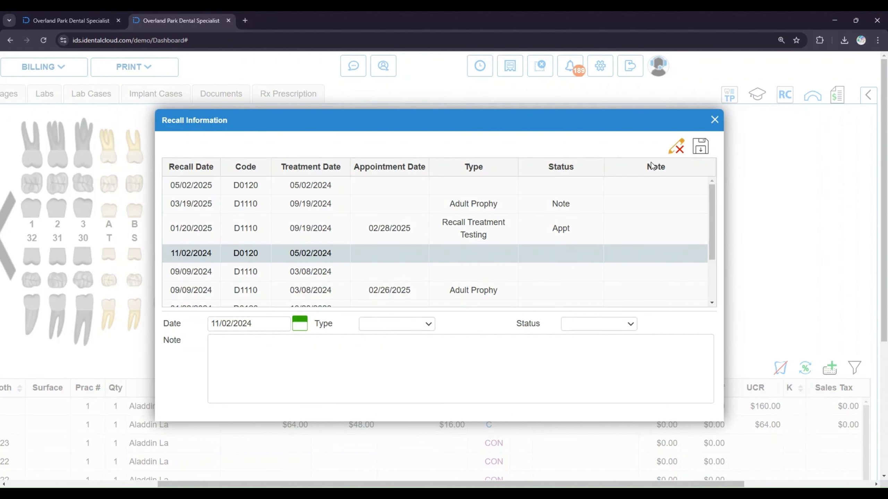
pyautogui.click(594, 324)
pyautogui.click(598, 377)
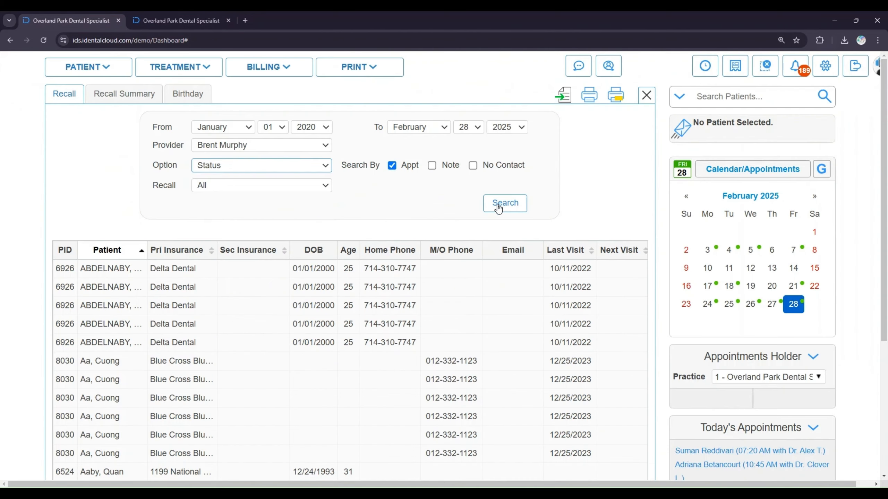
# Run the recall list search by Status with Appt checked
pyautogui.click(502, 205)
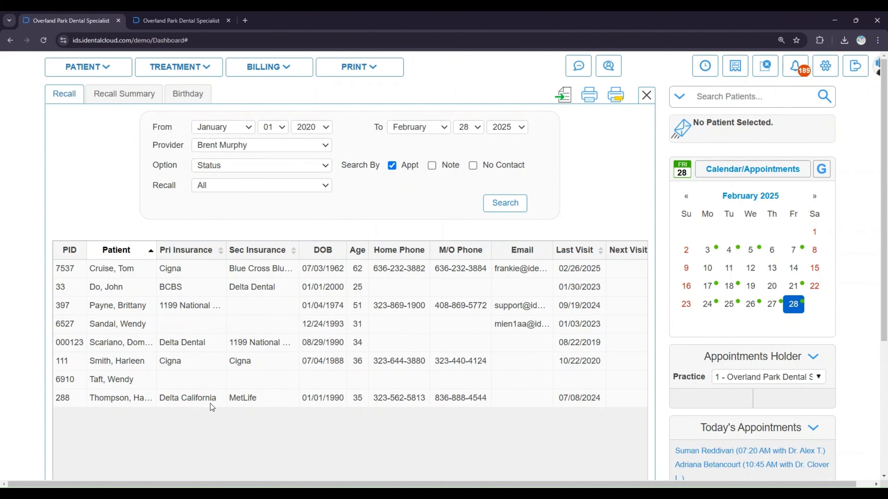
# Switch the option to Note and search for recalls whose note contains Test
pyautogui.click(264, 165)
pyautogui.click(244, 219)
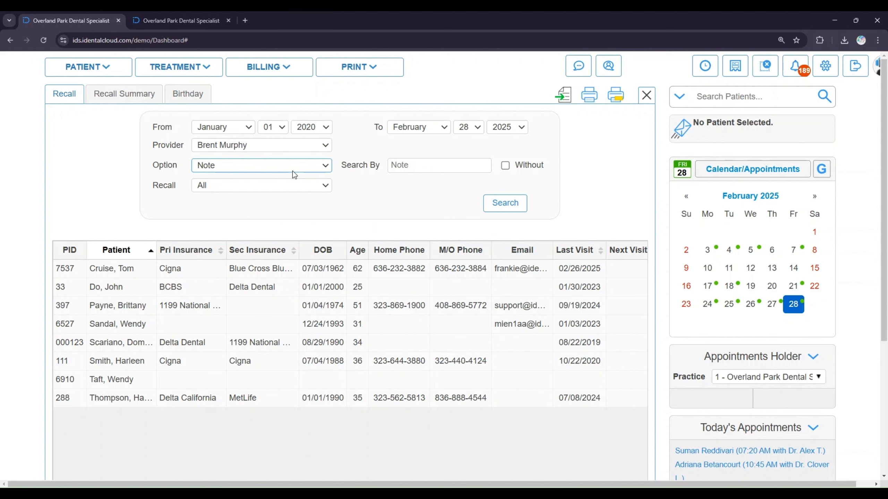
pyautogui.click(504, 203)
pyautogui.click(428, 154)
pyautogui.write('Test')
pyautogui.click(509, 193)
# Search Recall Visit results for all providers with Appt selected
pyautogui.hscroll(8, 498, 291)
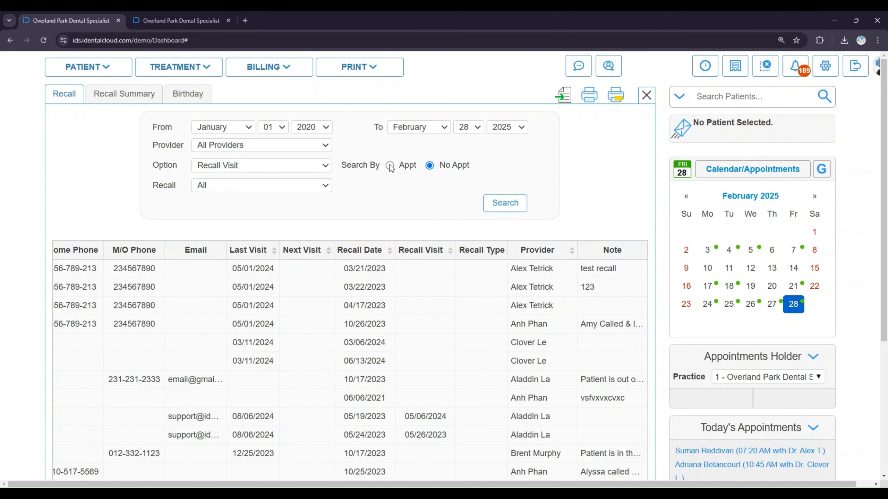
pyautogui.click(389, 166)
pyautogui.click(512, 207)
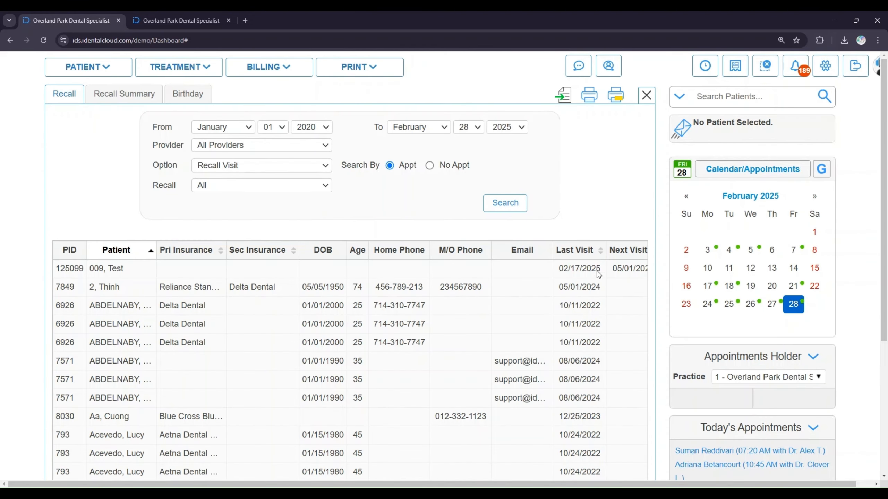
# Rerun the Recall Visit search with No Appt selected
pyautogui.scroll(-1, 430, 284)
pyautogui.hscroll(6, 411, 288)
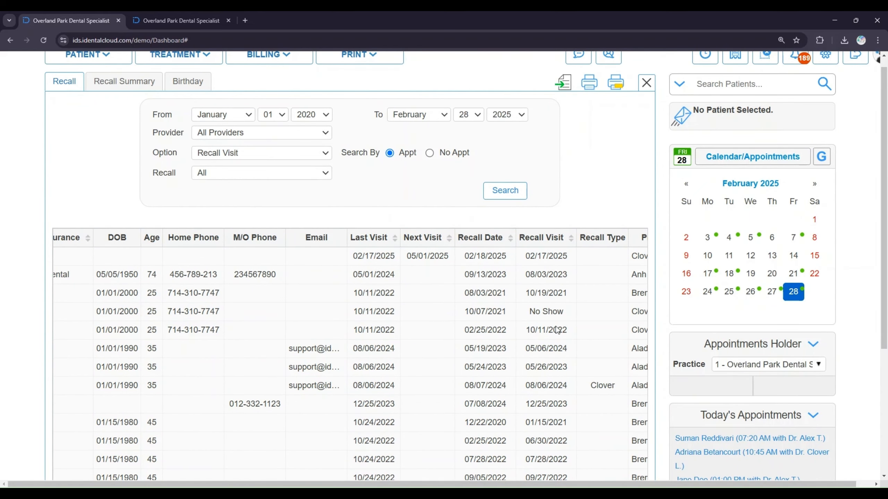
pyautogui.click(430, 153)
pyautogui.click(496, 191)
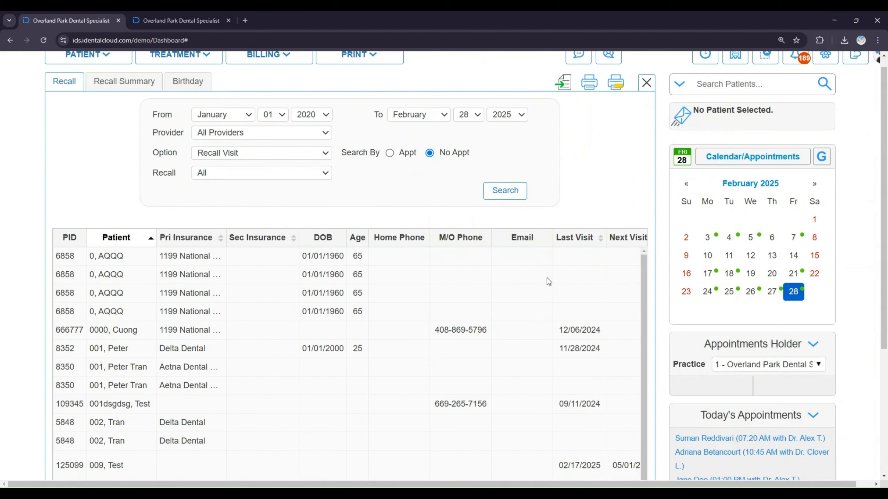
# Scroll through the results and set the search option to Status
pyautogui.hscroll(2, 546, 278)
pyautogui.hscroll(3, 549, 282)
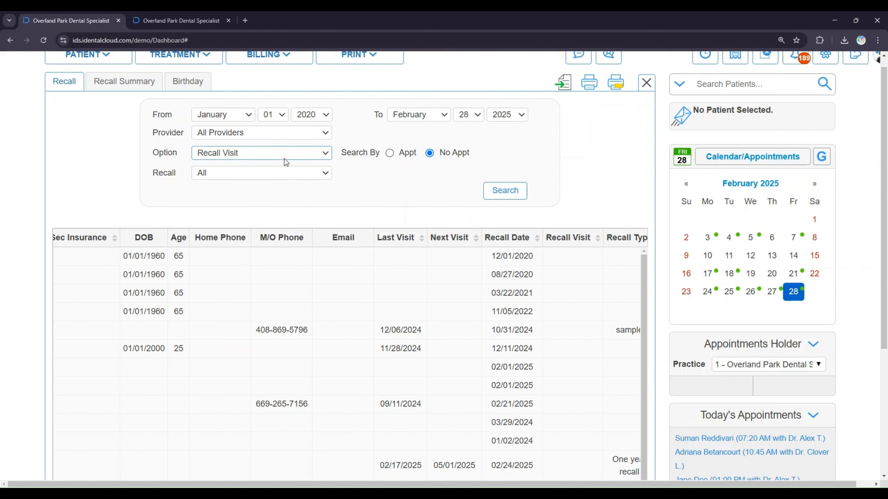
pyautogui.click(240, 203)
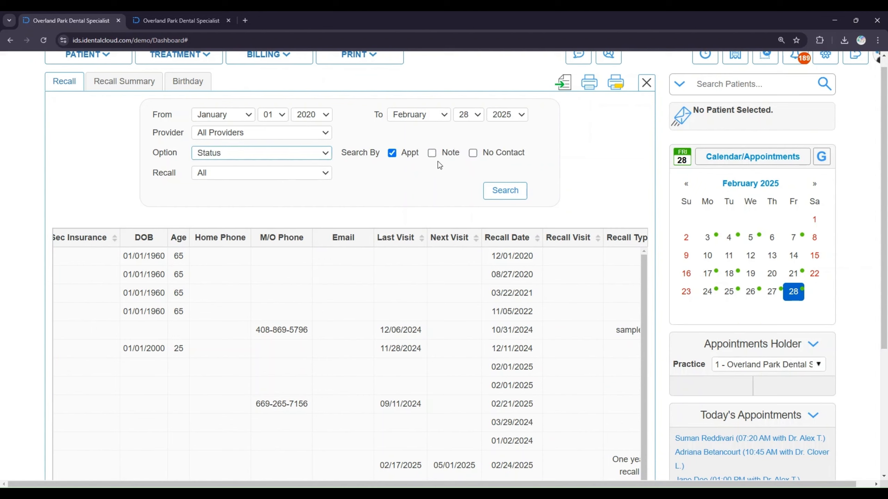